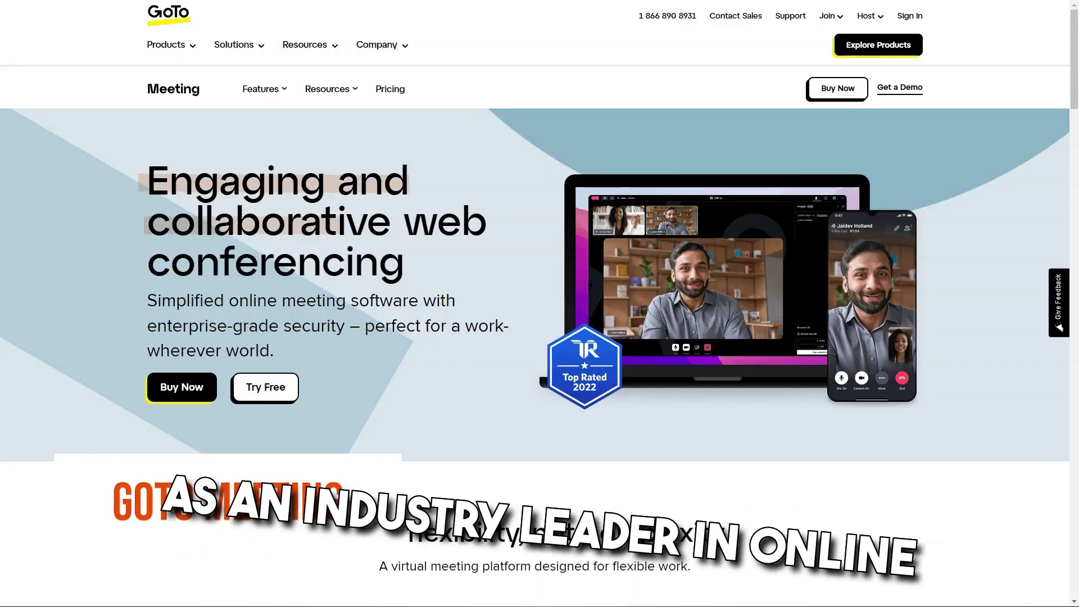
scroll(539, 304, "down", 5)
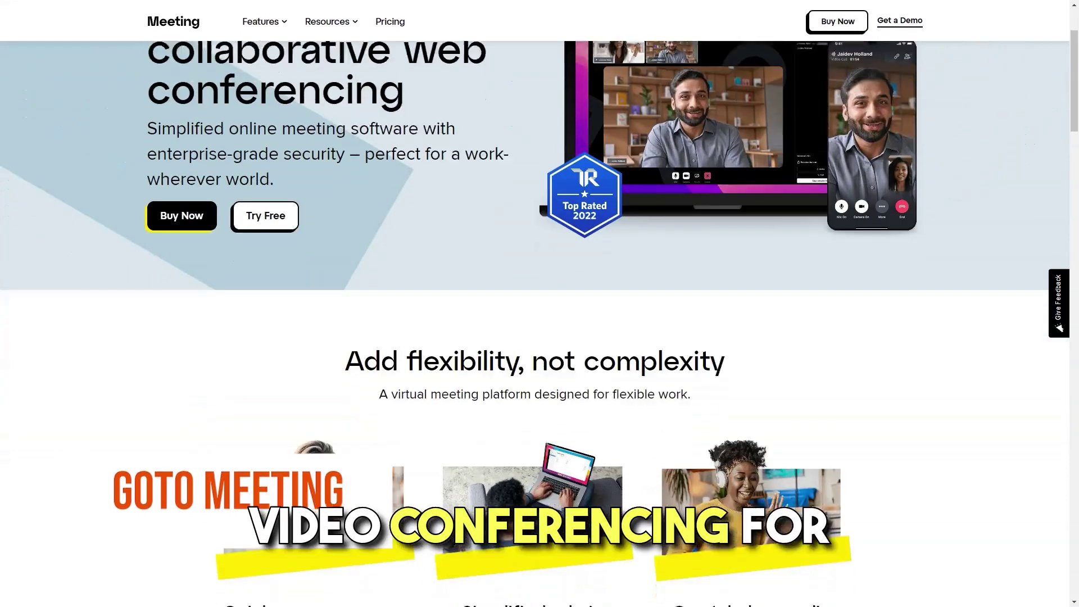
scroll(540, 304, "down", 3)
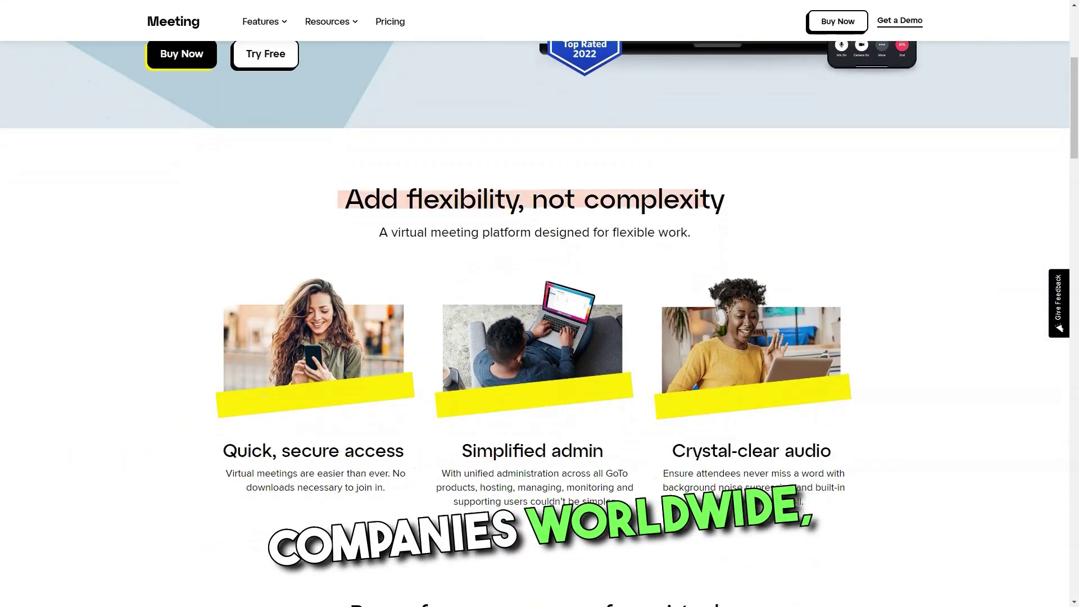
scroll(540, 303, "down", 2)
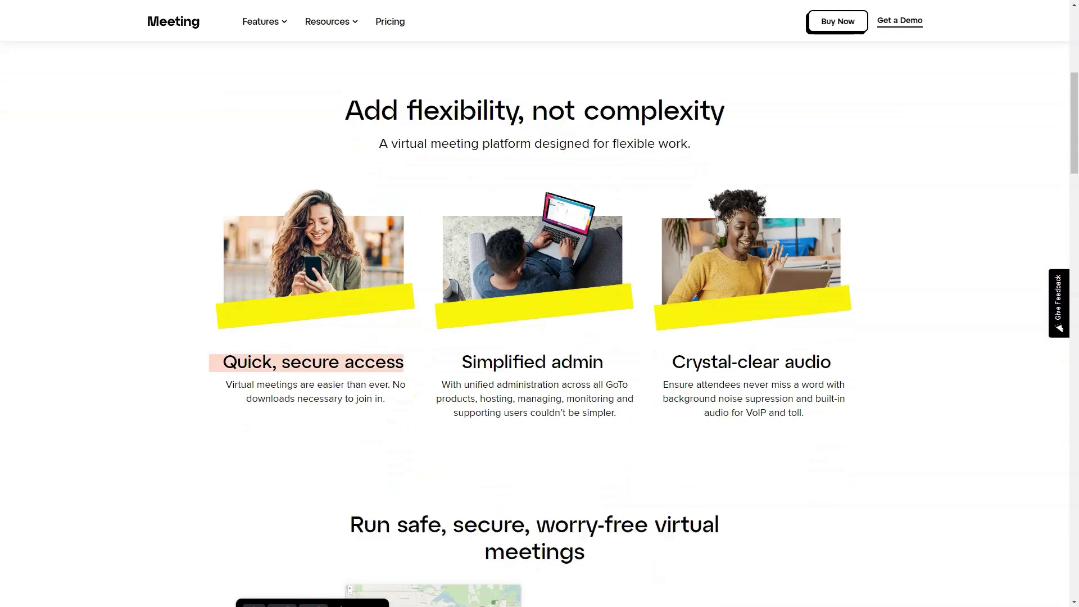
scroll(539, 303, "down", 3)
scroll(540, 304, "down", 2)
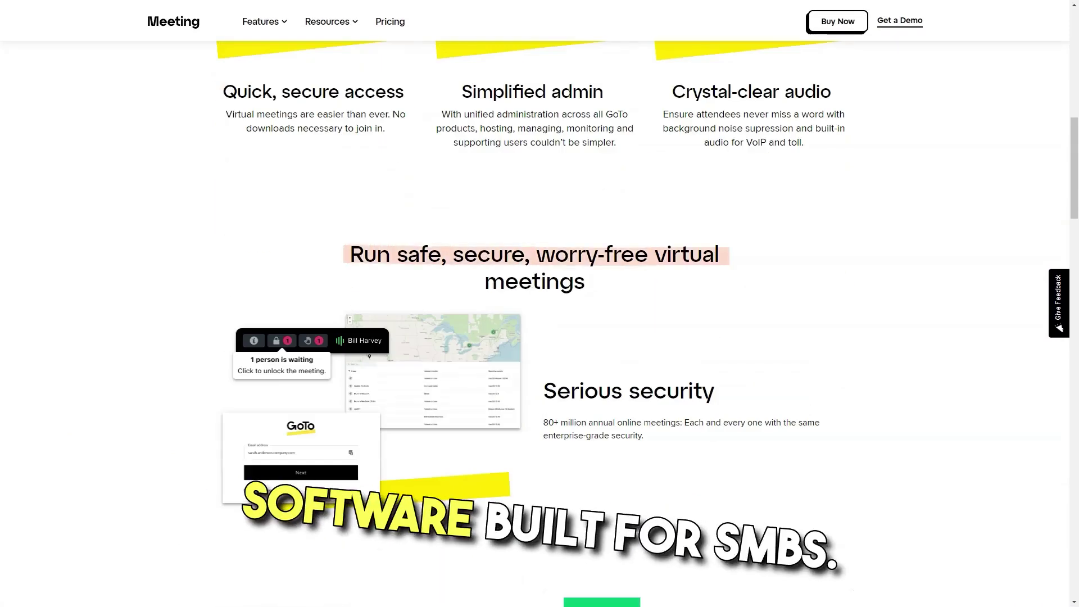
scroll(540, 304, "down", 1)
scroll(540, 304, "down", 3)
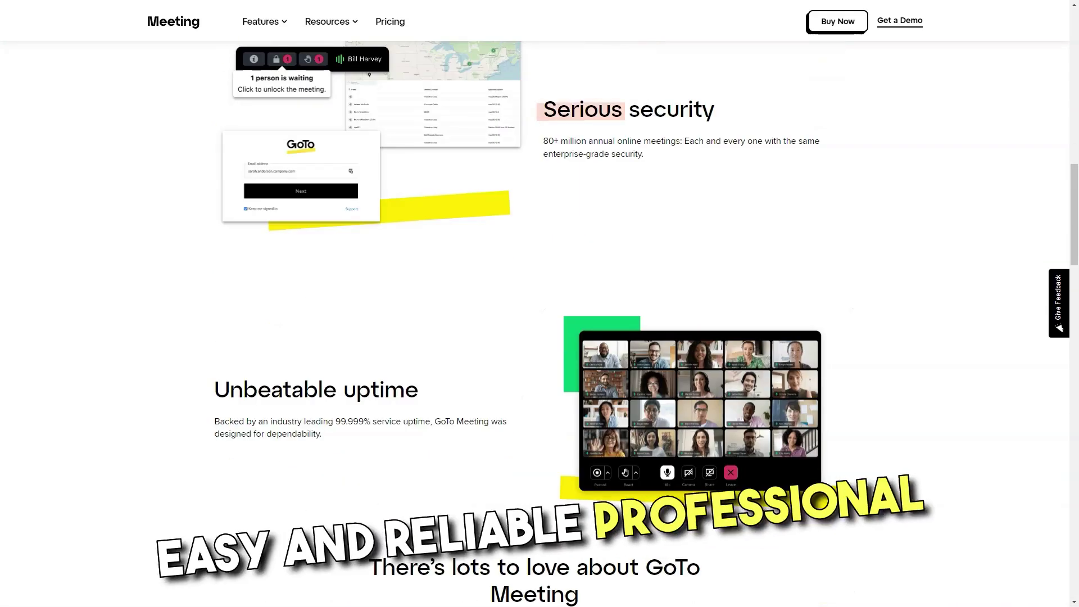
scroll(540, 304, "down", 1)
scroll(539, 304, "down", 4)
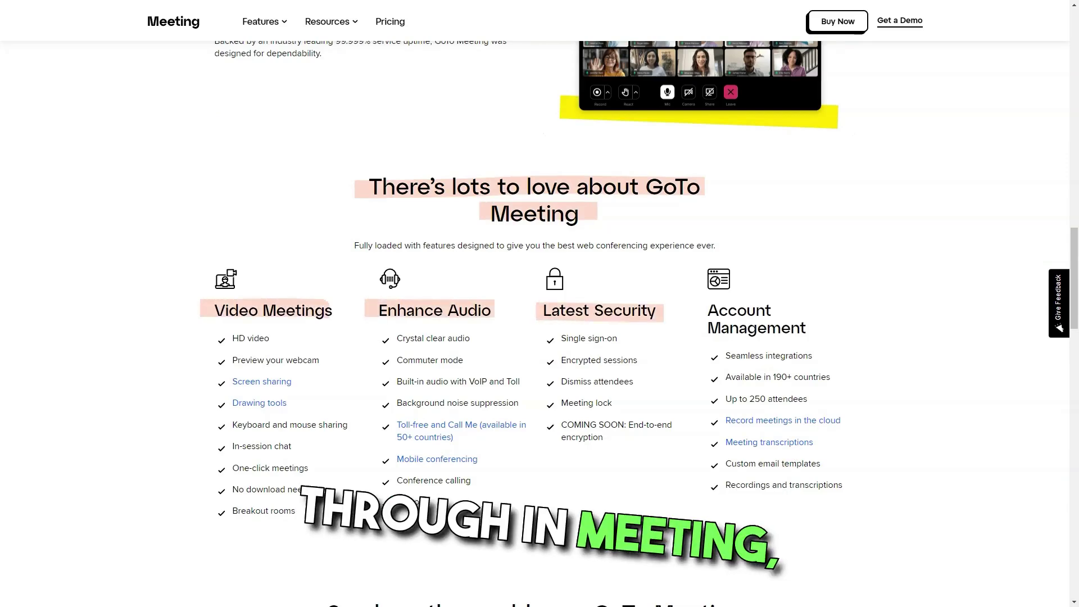
scroll(540, 337, "down", 5)
scroll(540, 337, "down", 5)
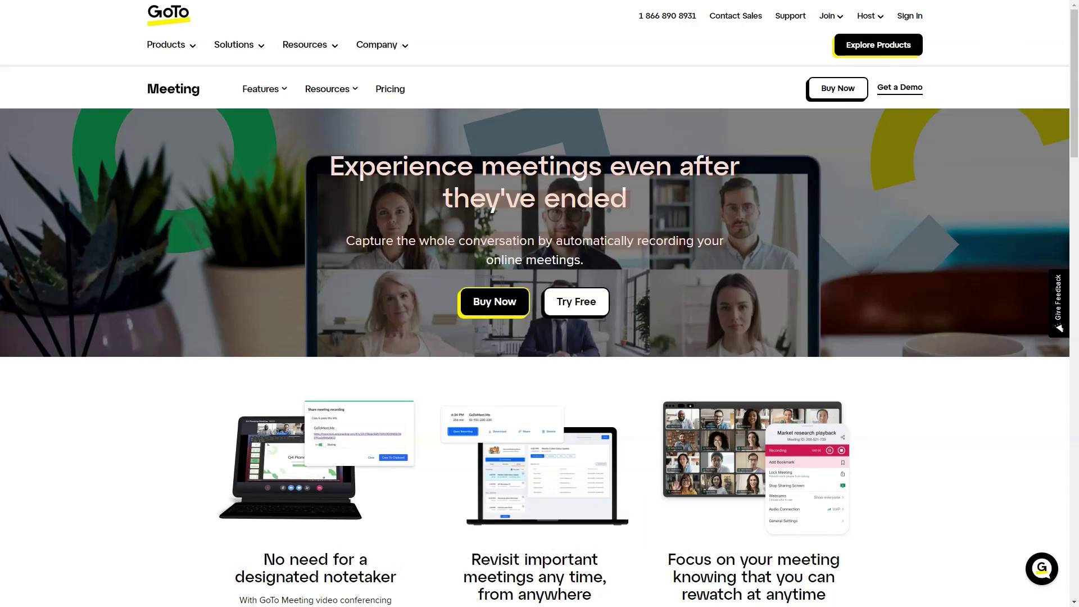
scroll(540, 338, "down", 3)
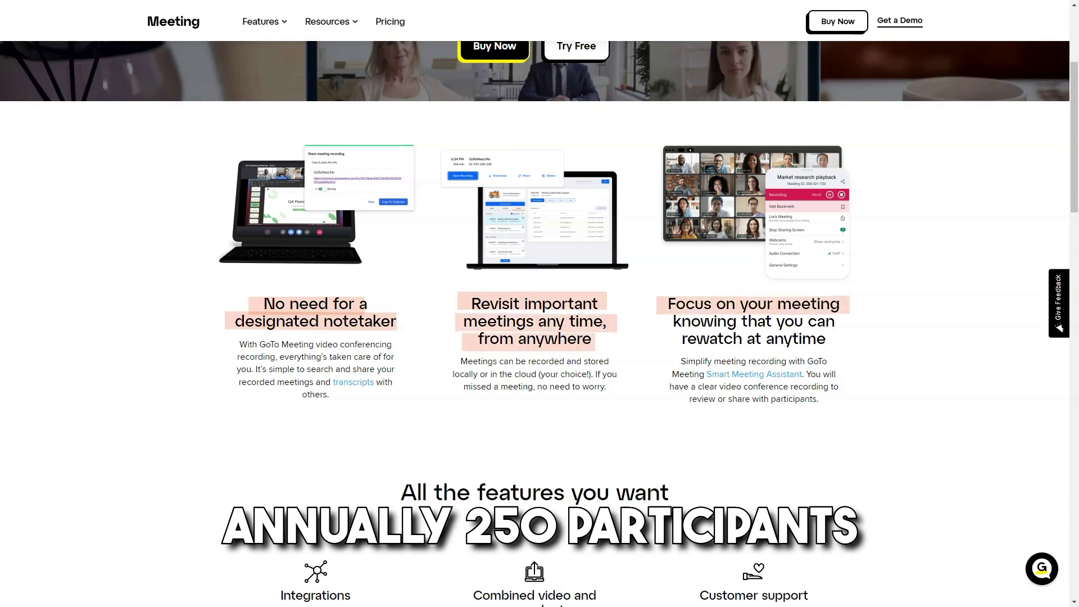
scroll(540, 338, "down", 3)
scroll(539, 337, "down", 2)
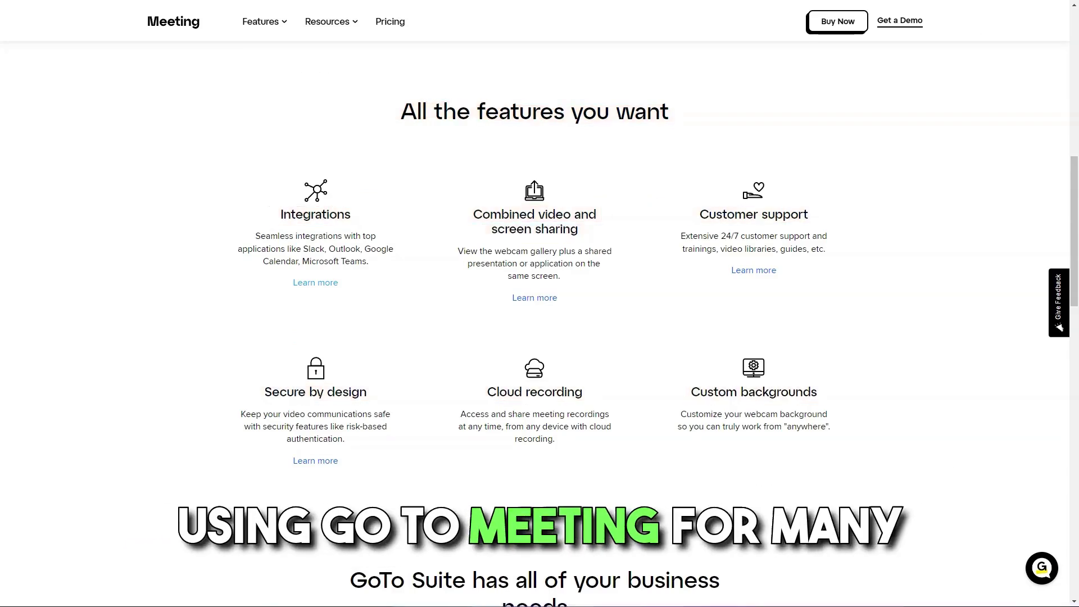
scroll(539, 338, "down", 3)
scroll(540, 338, "down", 2)
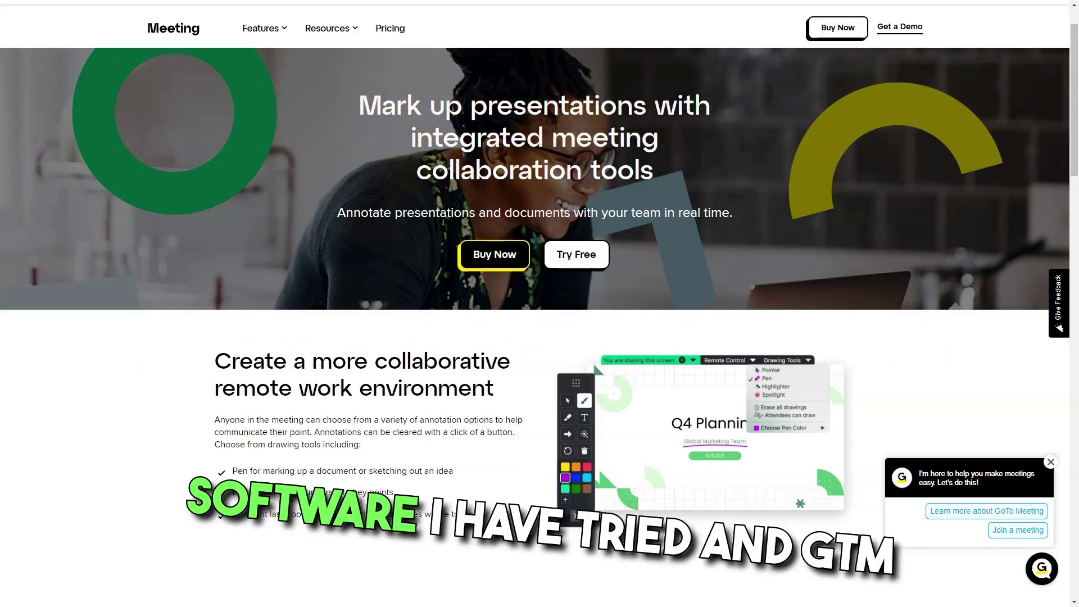
scroll(540, 337, "down", 3)
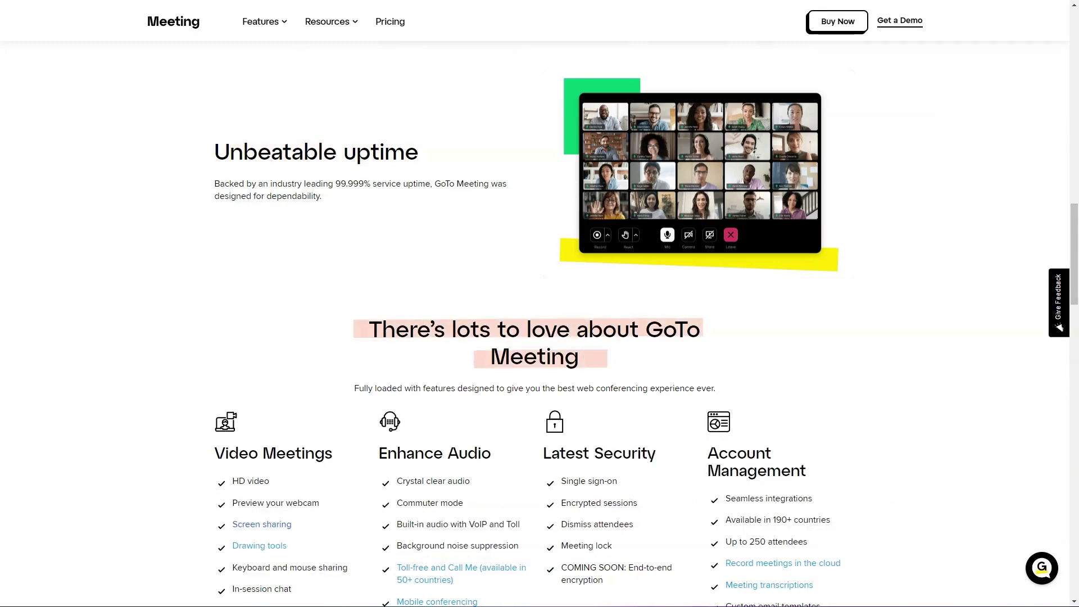
scroll(540, 338, "down", 15)
scroll(539, 337, "down", 3)
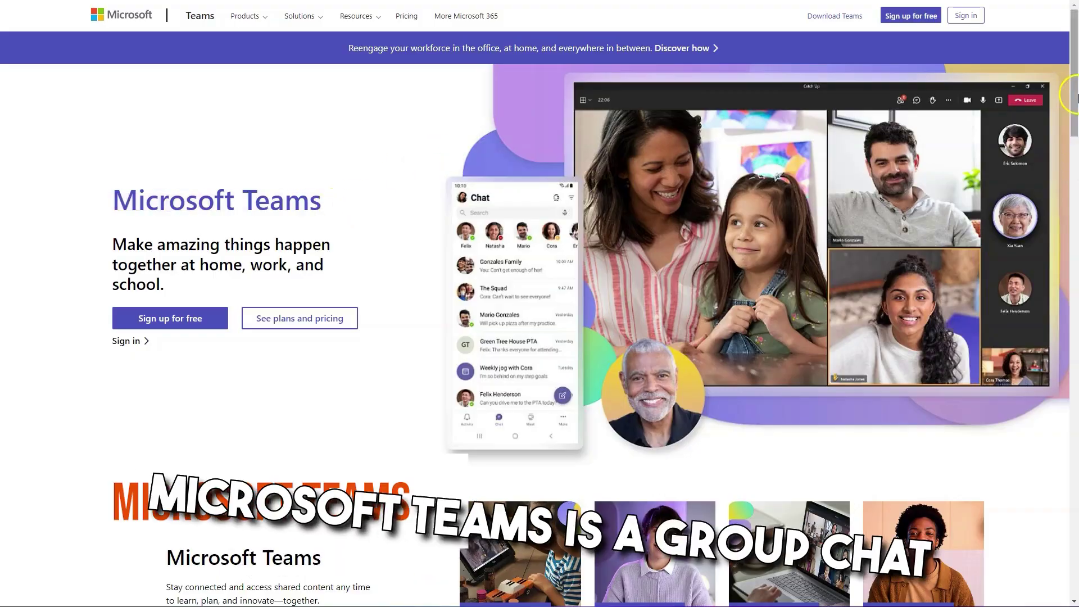
scroll(539, 303, "down", 5)
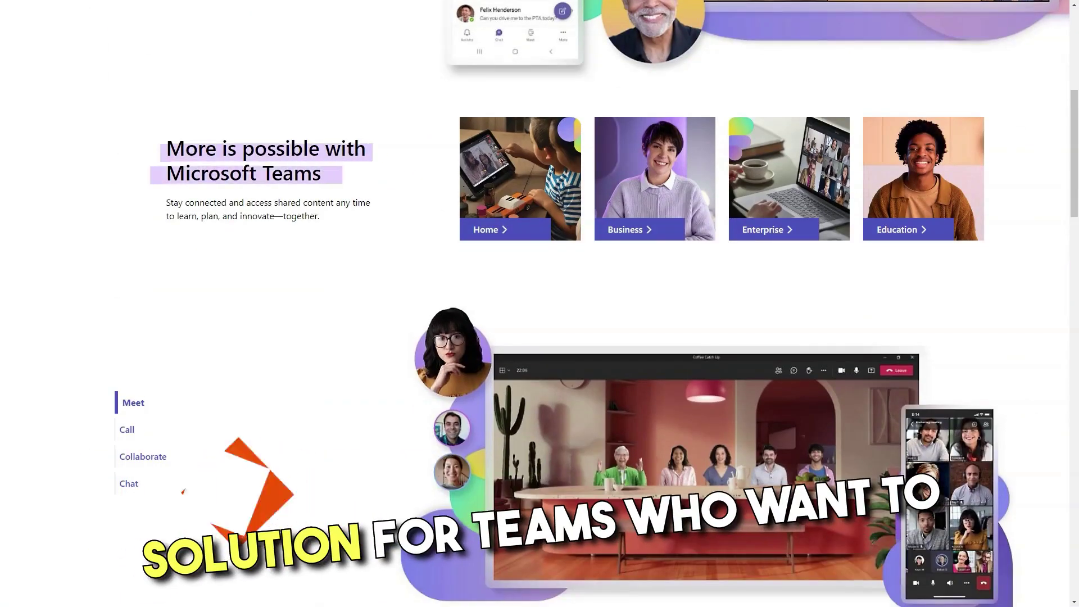
scroll(540, 303, "down", 3)
Step: Jump through the Call, Collaborate and Chat sections, then return to the page top
left_click(126, 184)
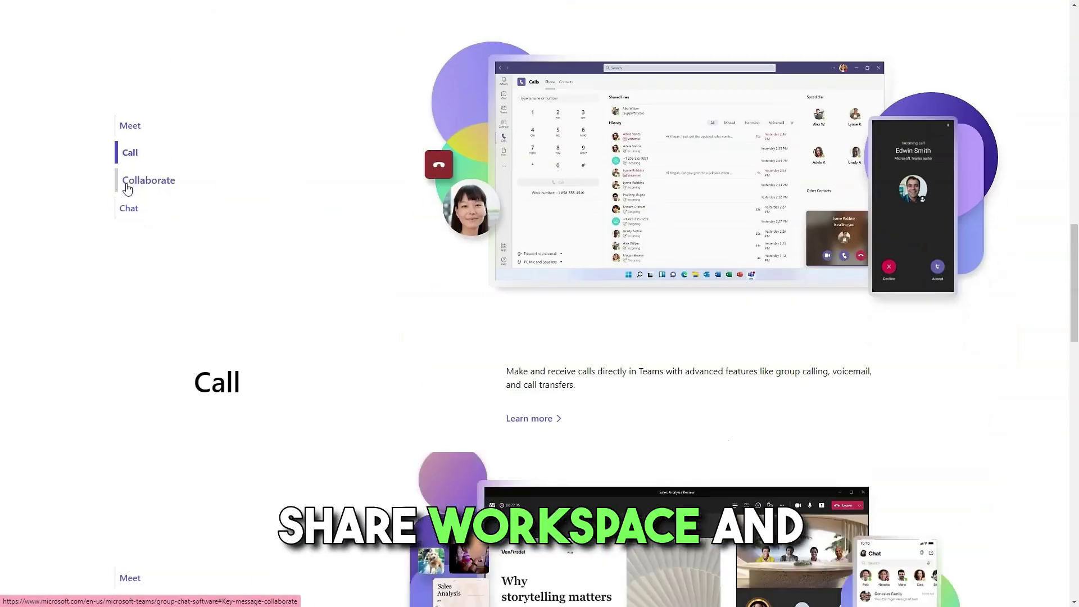
left_click(128, 186)
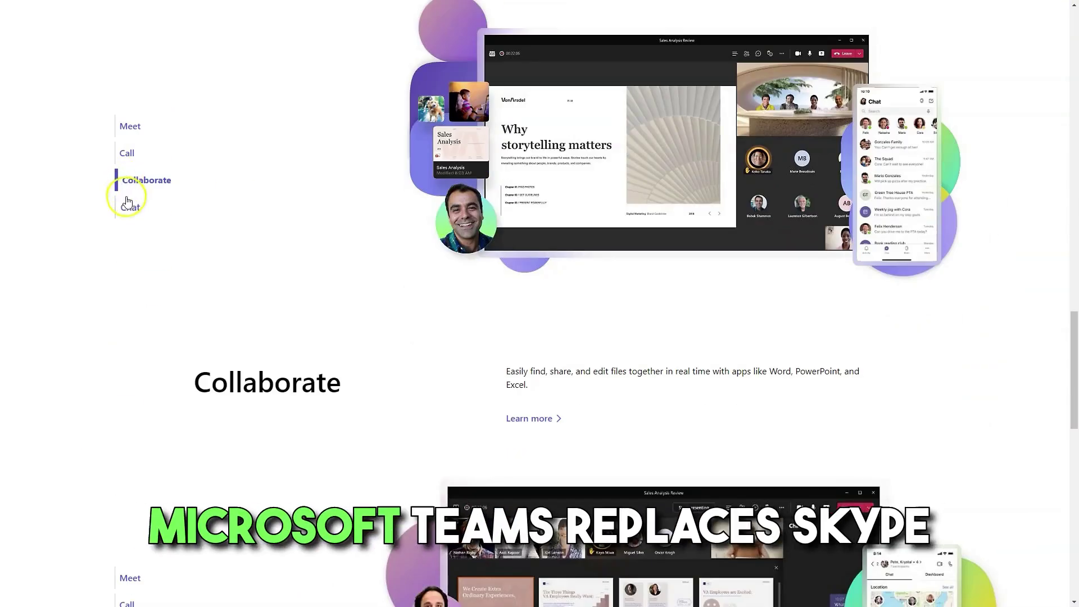
left_click(128, 207)
scroll(540, 304, "down", 5)
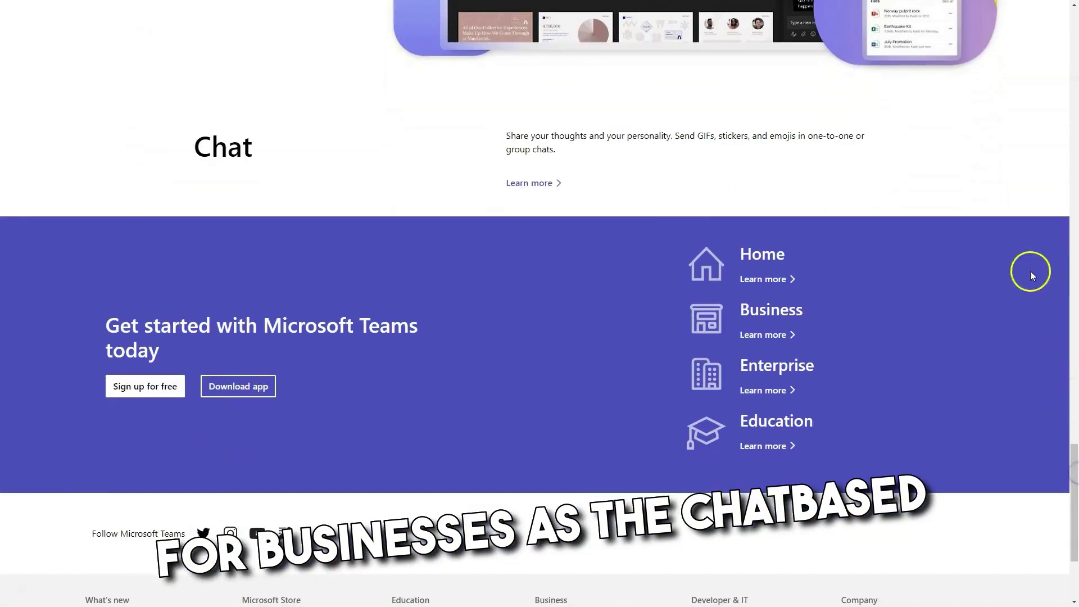
key("Home")
left_click_drag(169, 200, 403, 200)
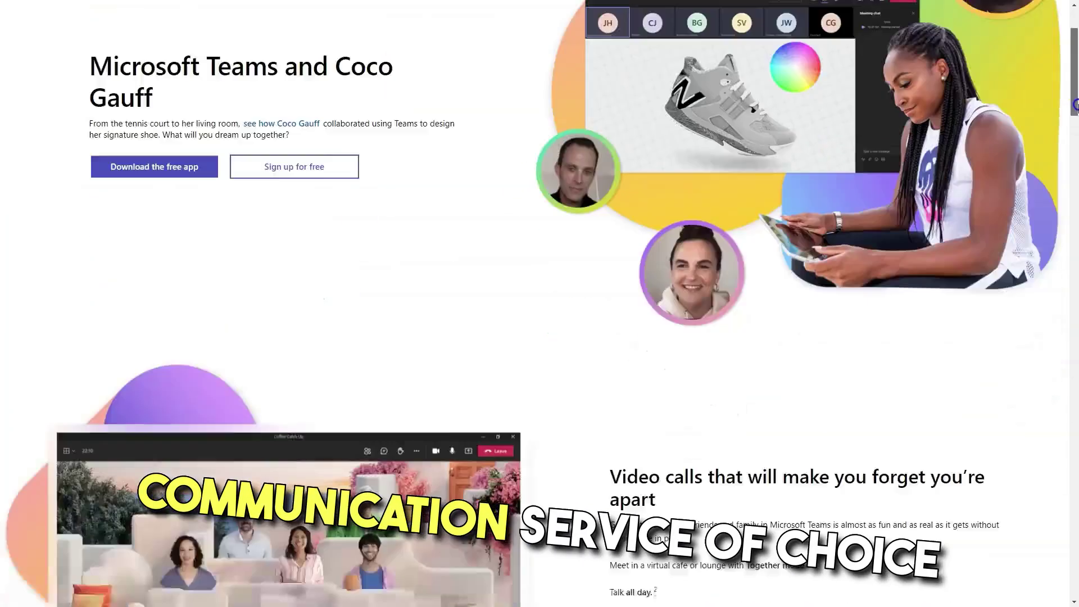
scroll(540, 304, "down", 6)
left_click_drag(610, 114, 869, 115)
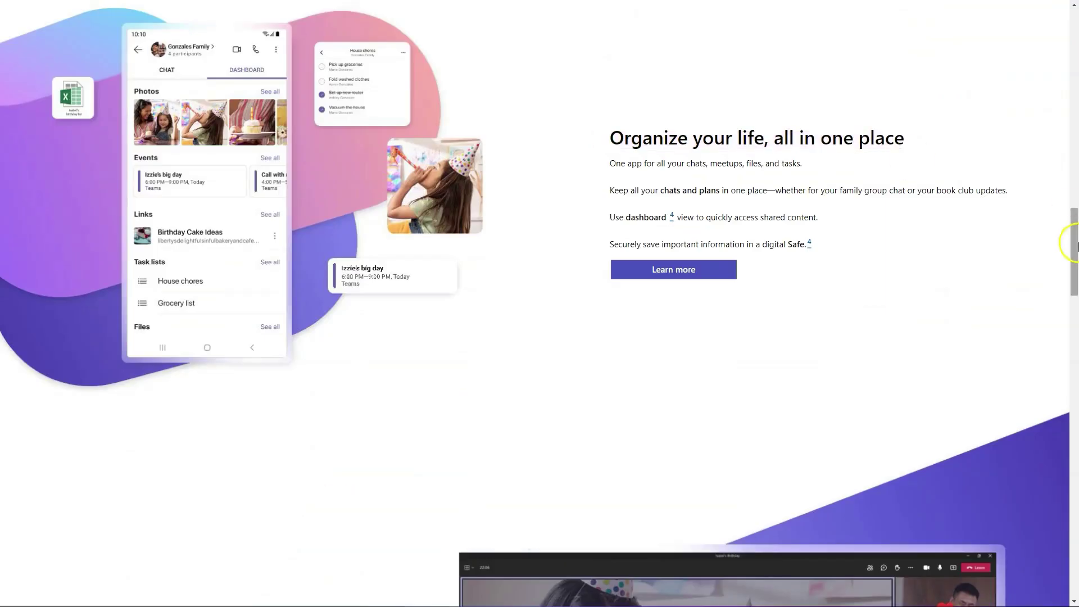
left_click_drag(1075, 244, 1076, 422)
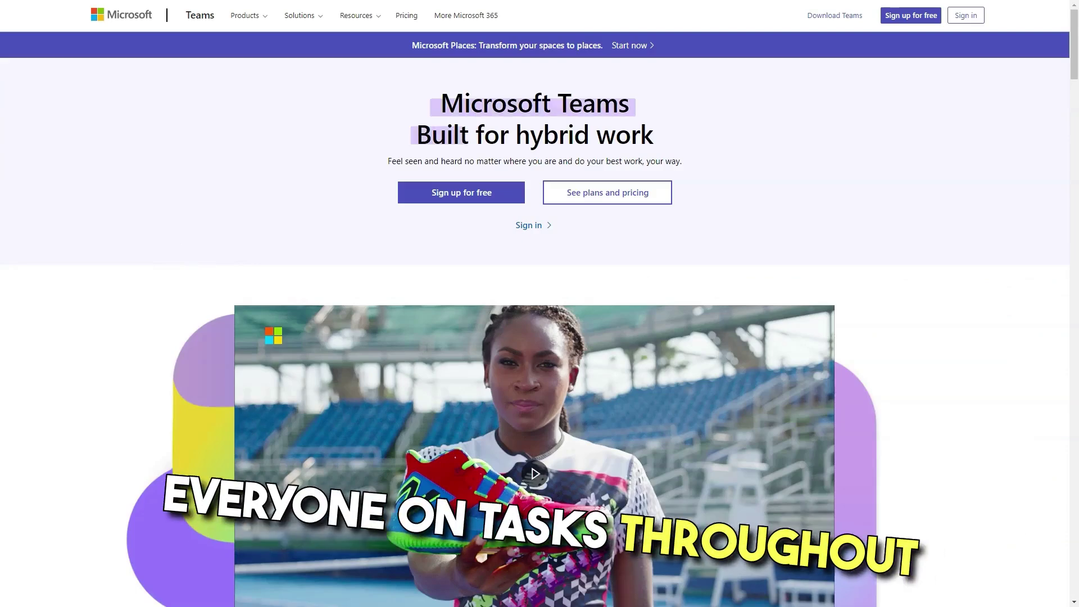
scroll(1050, 102, "down", 8)
scroll(1051, 101, "down", 1)
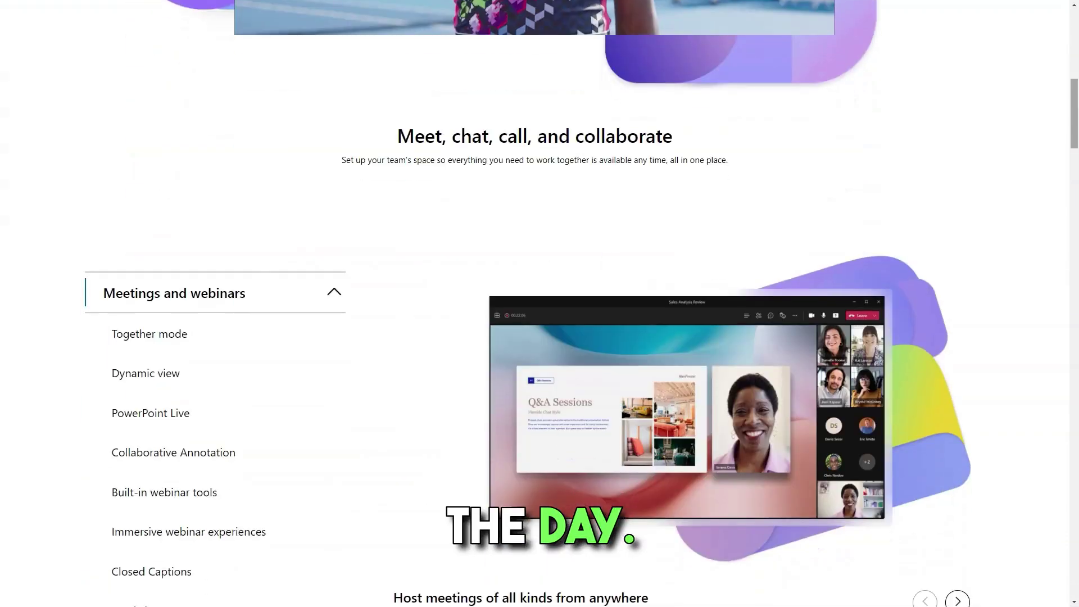
scroll(342, 135, "down", 5)
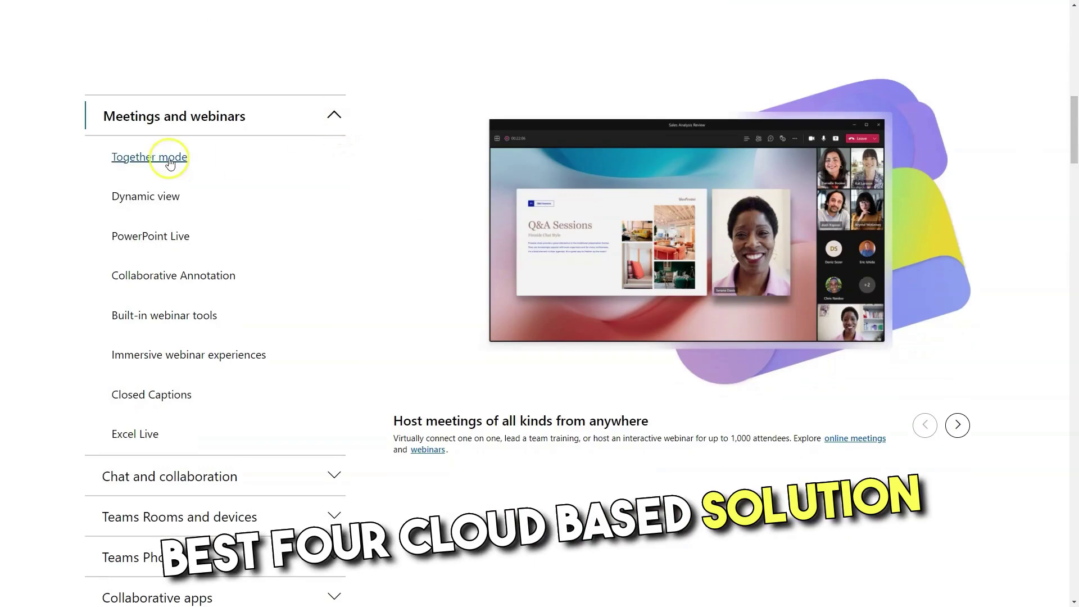
Step: View Meetings and webinars features: Together mode, Dynamic view, PowerPoint Live, webinars, Closed Captions, Excel Live
left_click(170, 161)
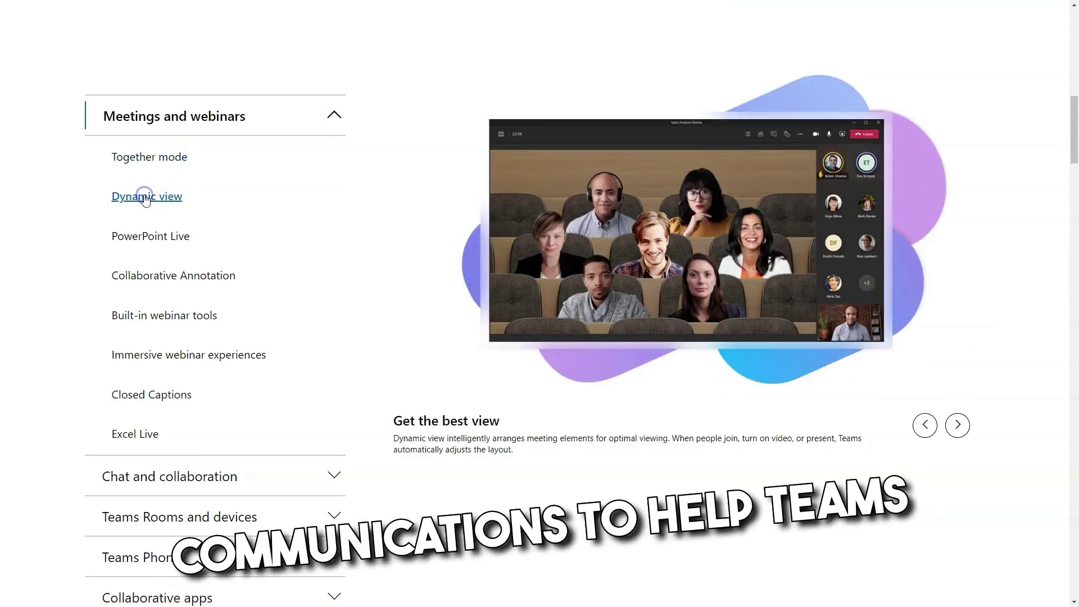
left_click(146, 198)
left_click(146, 239)
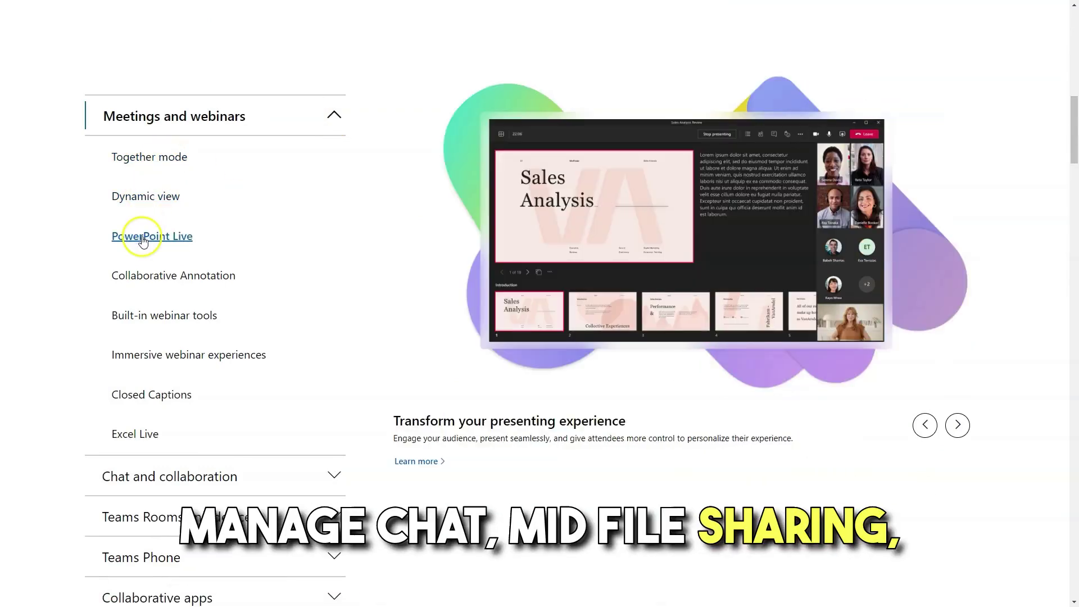
left_click(148, 279)
left_click(156, 324)
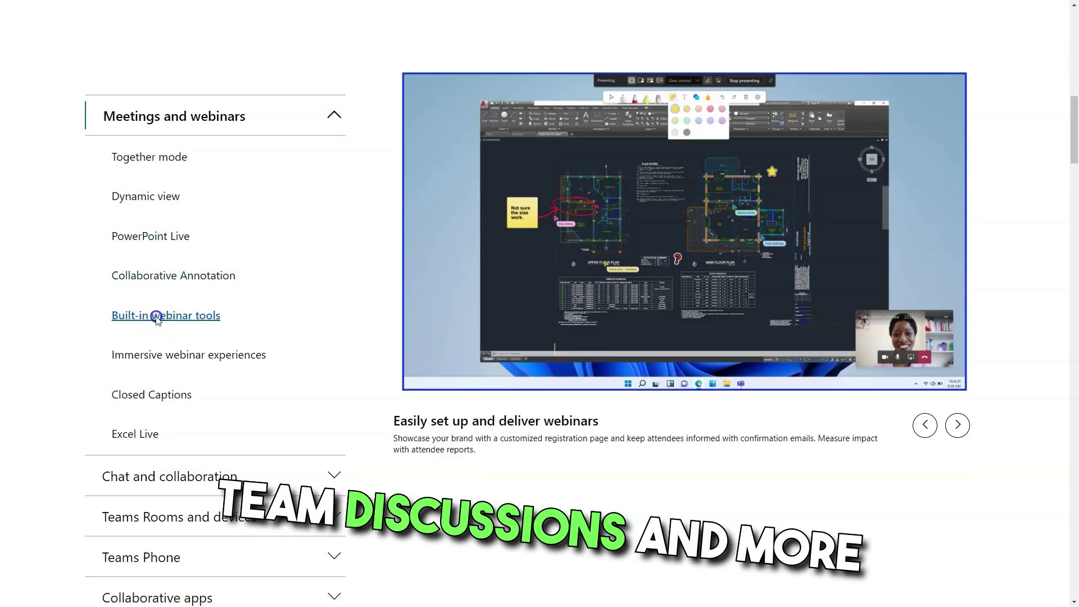
left_click(168, 358)
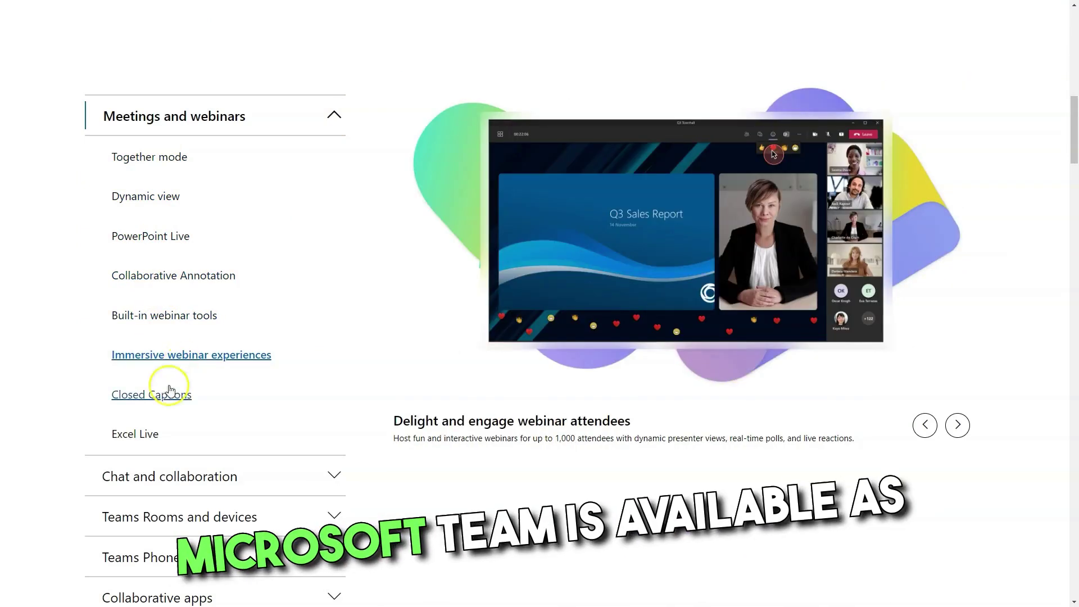
left_click(156, 396)
left_click(135, 434)
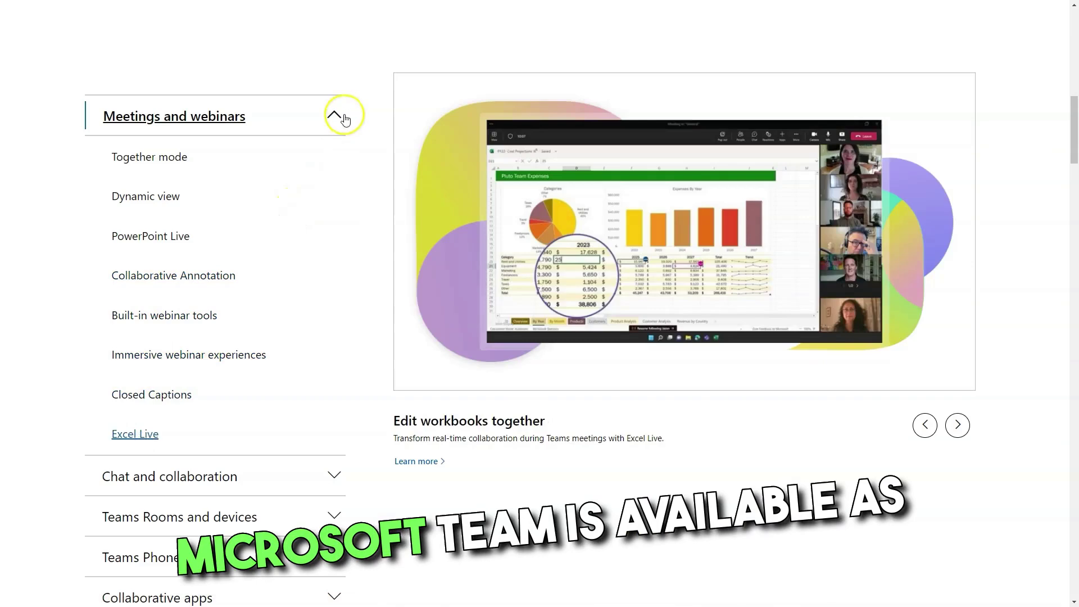
Step: In Chat and collaboration, view the Chat, File sharing, Channels and Shared channels features
left_click(334, 115)
left_click(169, 156)
left_click(124, 198)
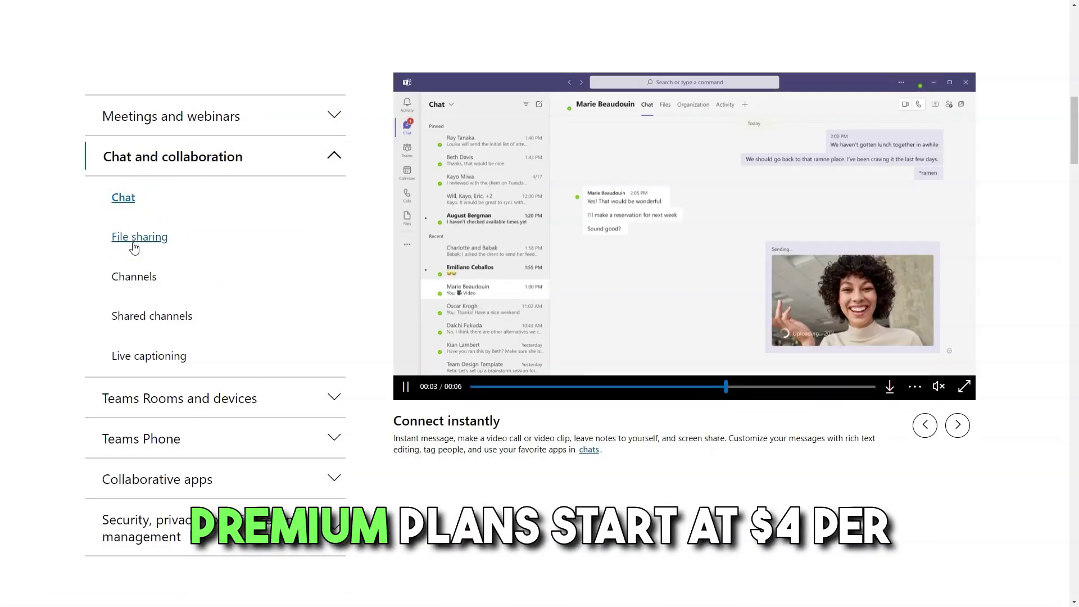
left_click(134, 244)
left_click(132, 275)
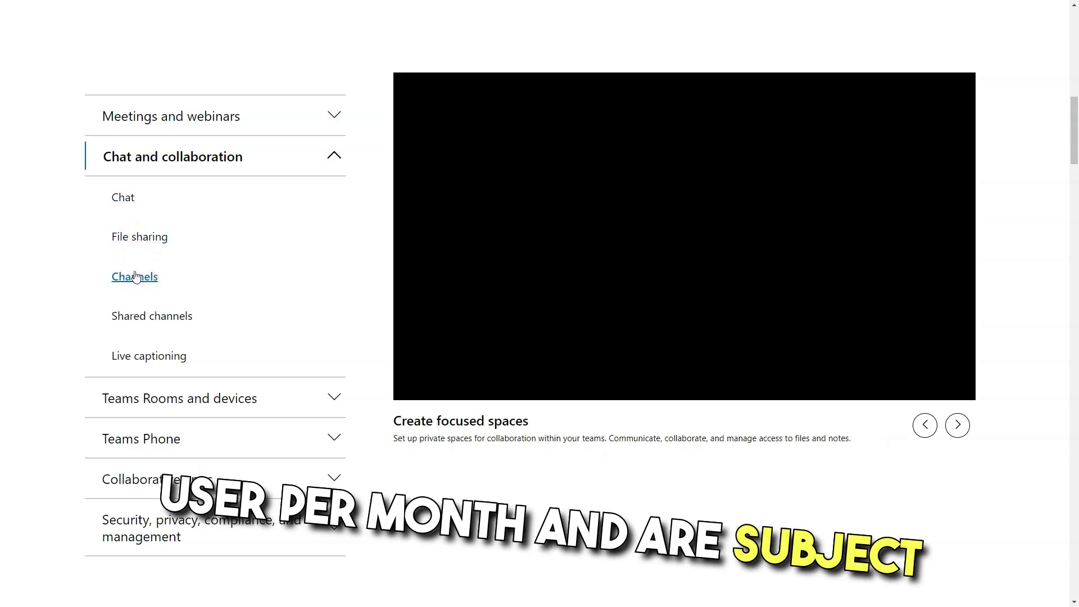
left_click(153, 322)
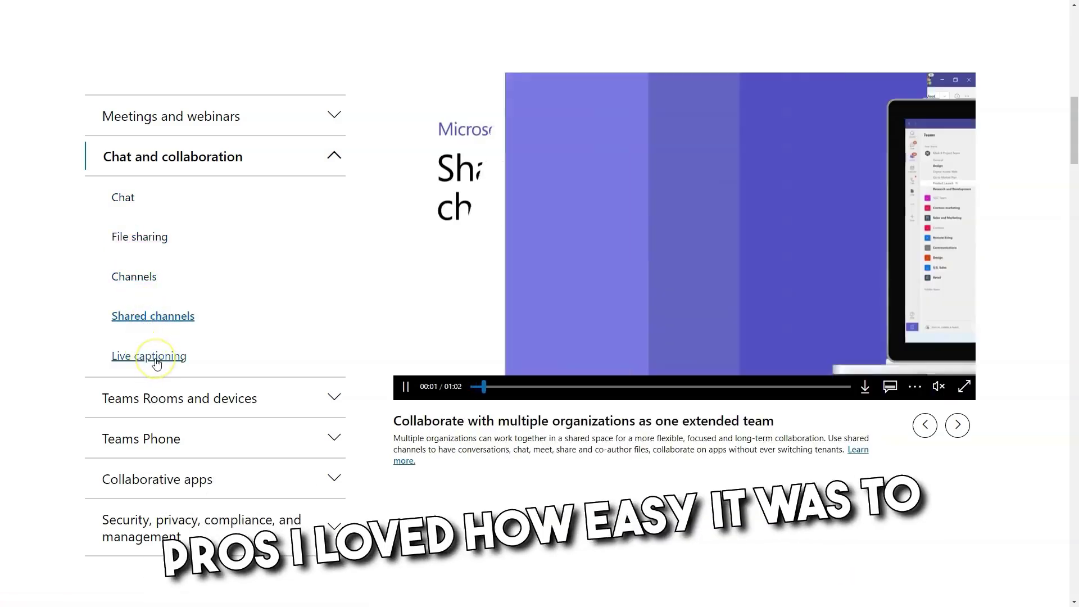
Step: View Live captioning, then Teams Rooms features: One-touch join, Intelligent speakers, Whiteboard, Room remote, Teams buttons
left_click(149, 356)
left_click(317, 401)
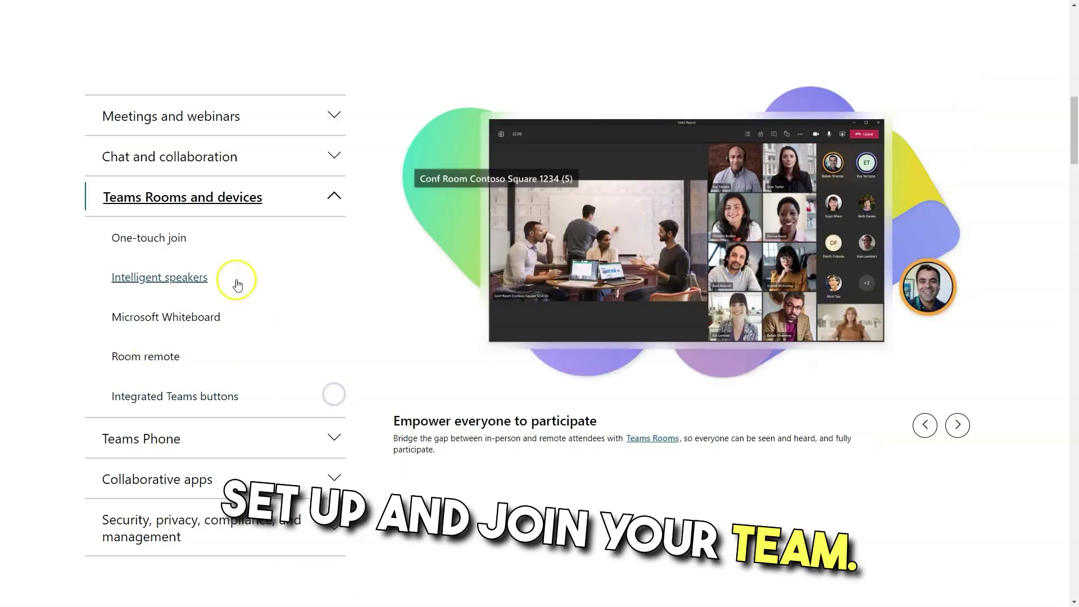
left_click(149, 237)
left_click(162, 277)
left_click(165, 317)
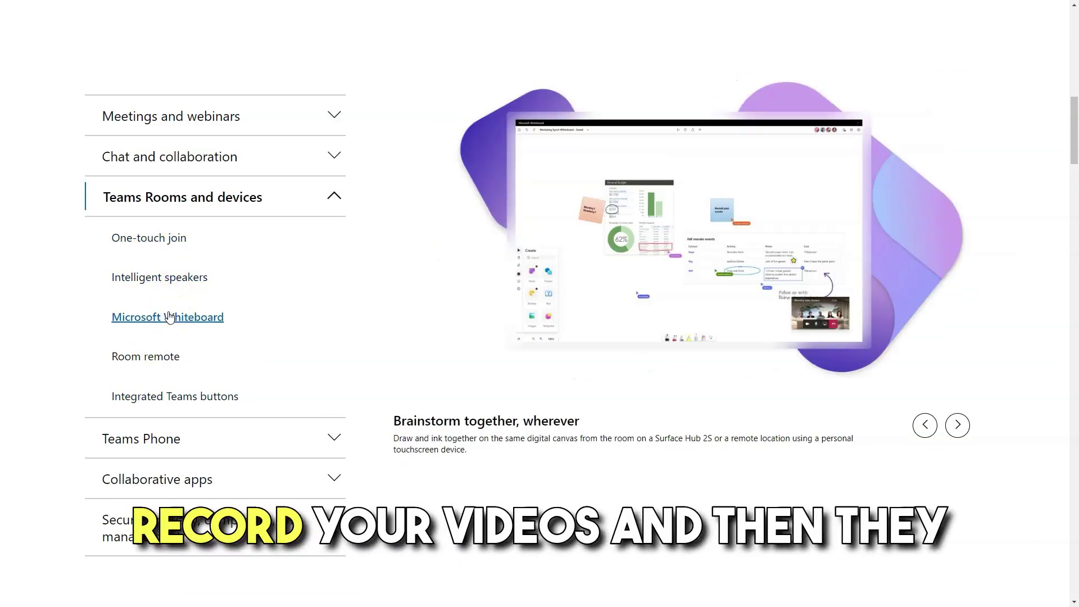
left_click(146, 356)
left_click(175, 396)
Step: View the Collaborative apps features: Meeting, Chat and Integrated experiences
left_click(333, 198)
left_click(335, 277)
left_click(165, 318)
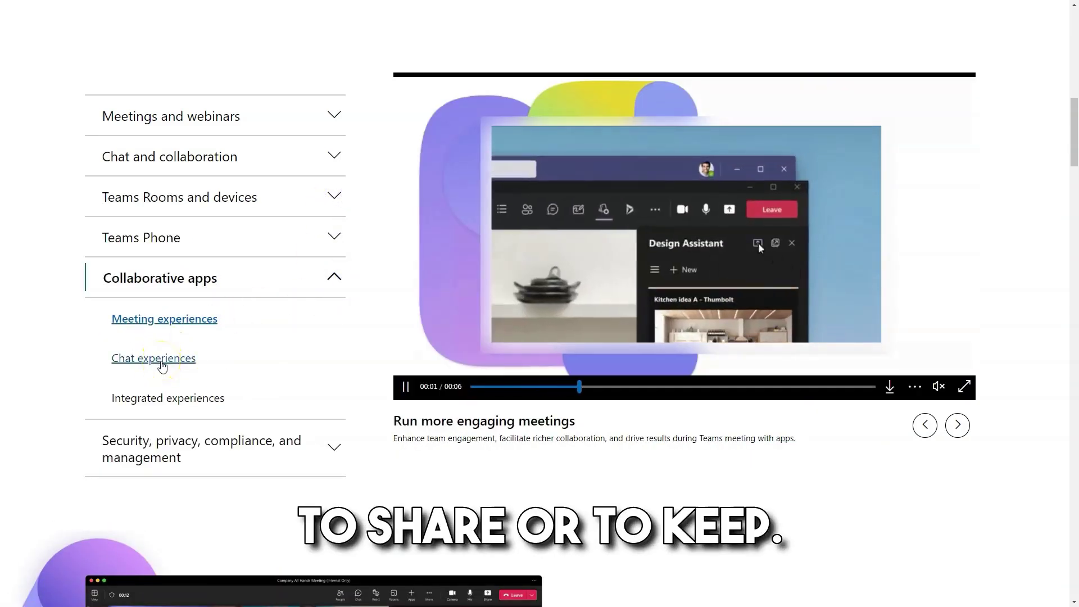
left_click(162, 362)
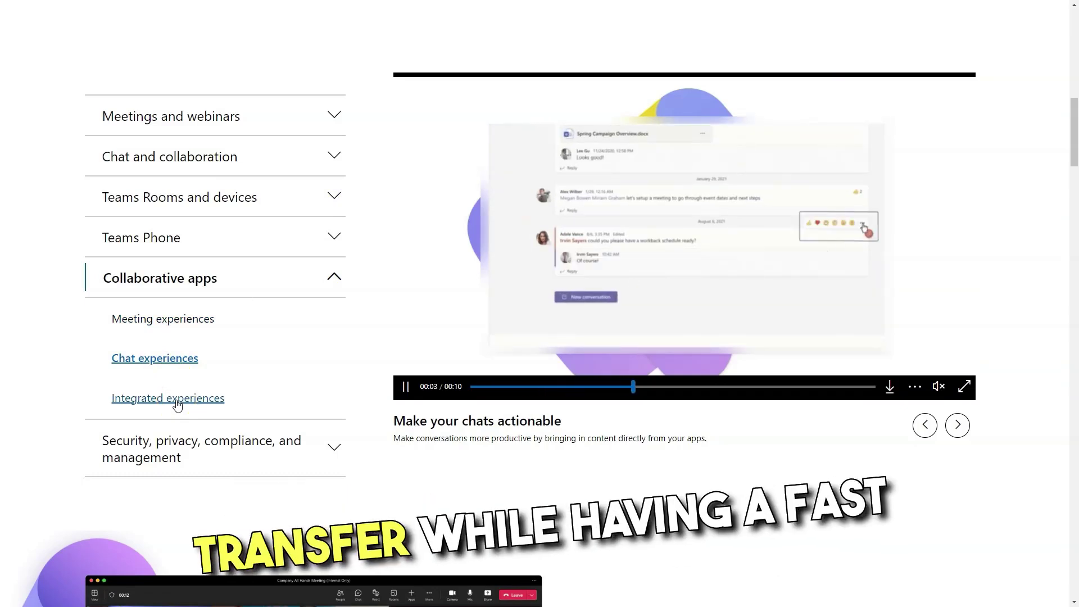
left_click(177, 402)
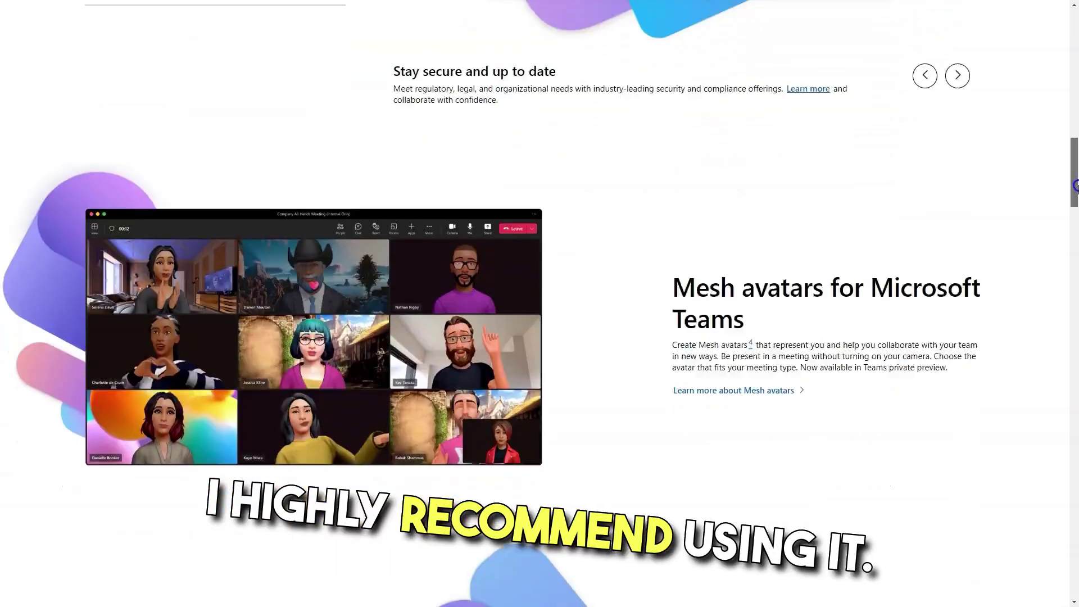
left_click_drag(1075, 184, 1075, 364)
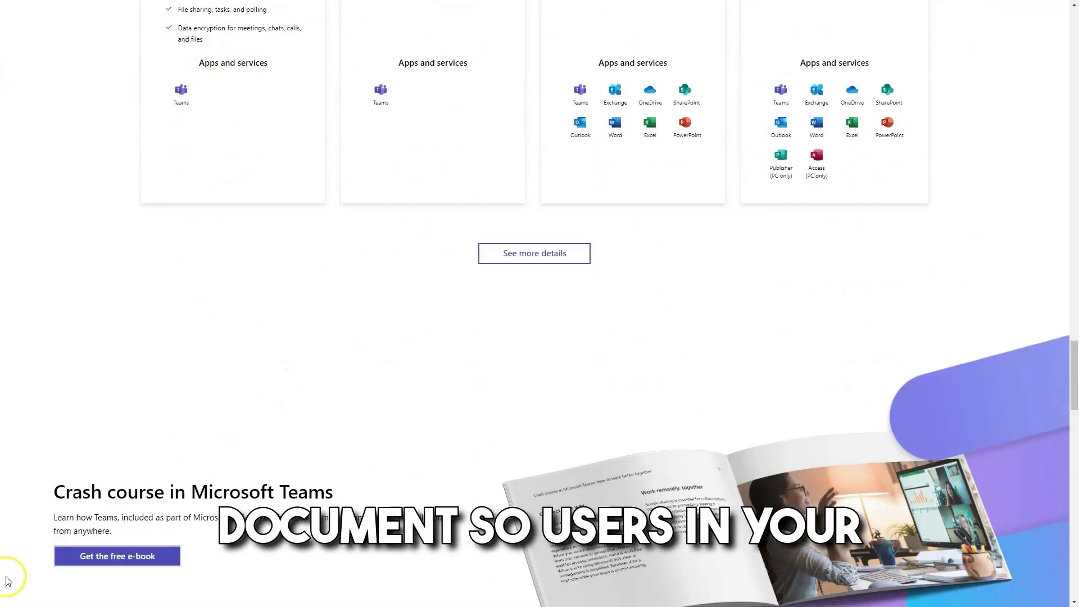
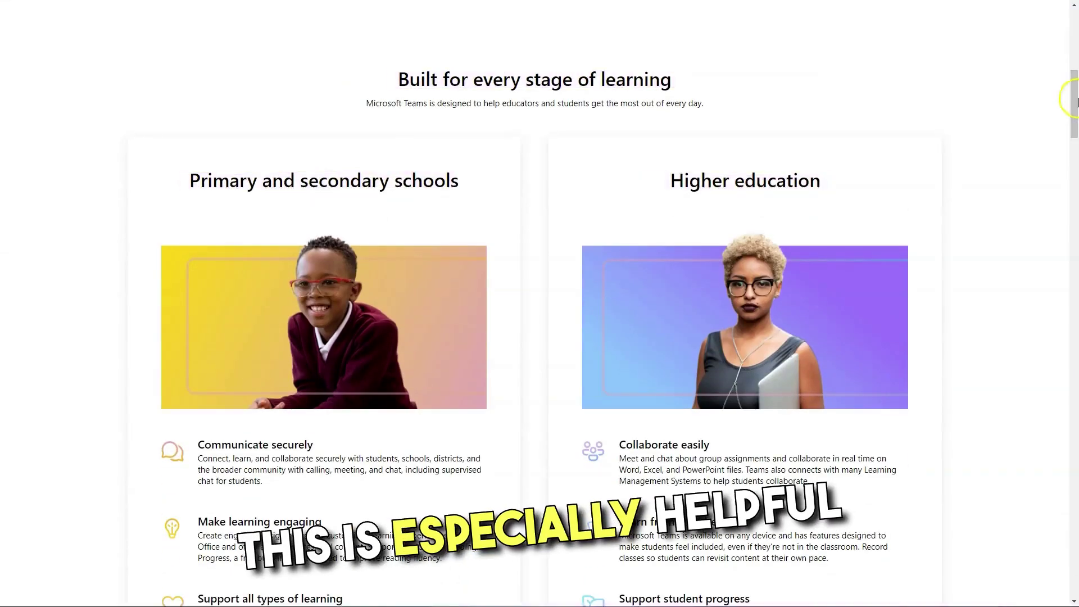
scroll(539, 338, "down", 3)
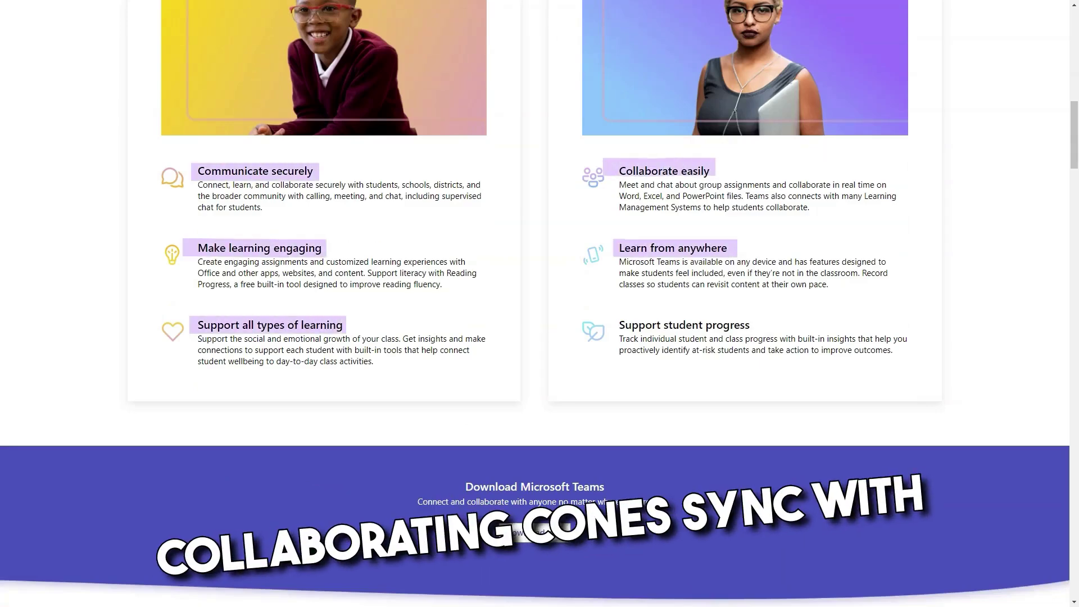
scroll(539, 337, "down", 5)
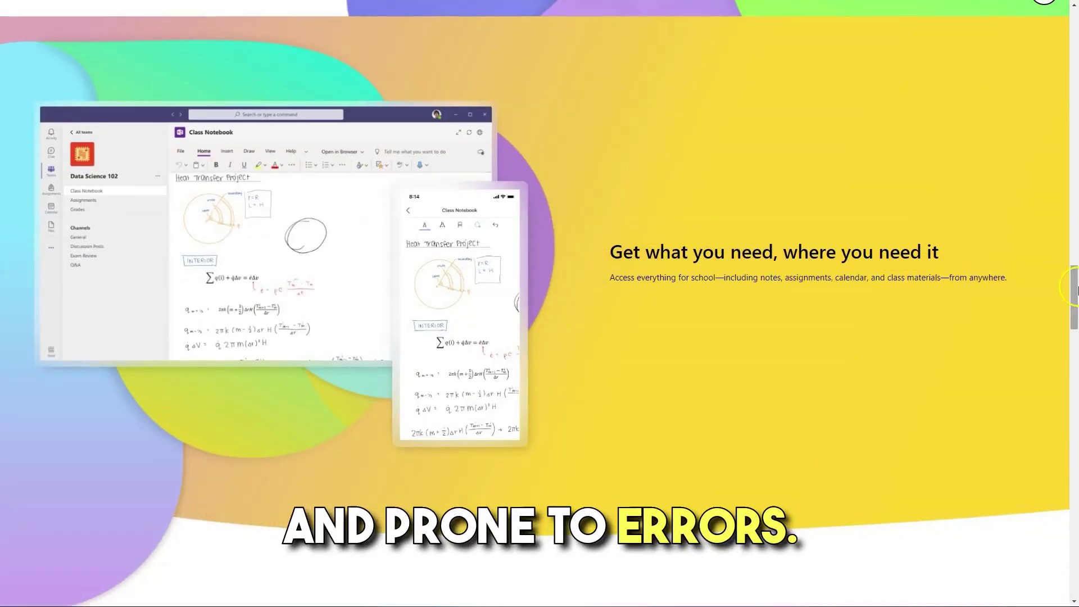
scroll(540, 304, "down", 6)
Step: Highlight a section heading on the Teams education page, then clear the highlight
left_click_drag(119, 139, 928, 140)
left_click(980, 165)
scroll(540, 303, "down", 10)
scroll(540, 303, "down", 5)
scroll(539, 303, "down", 5)
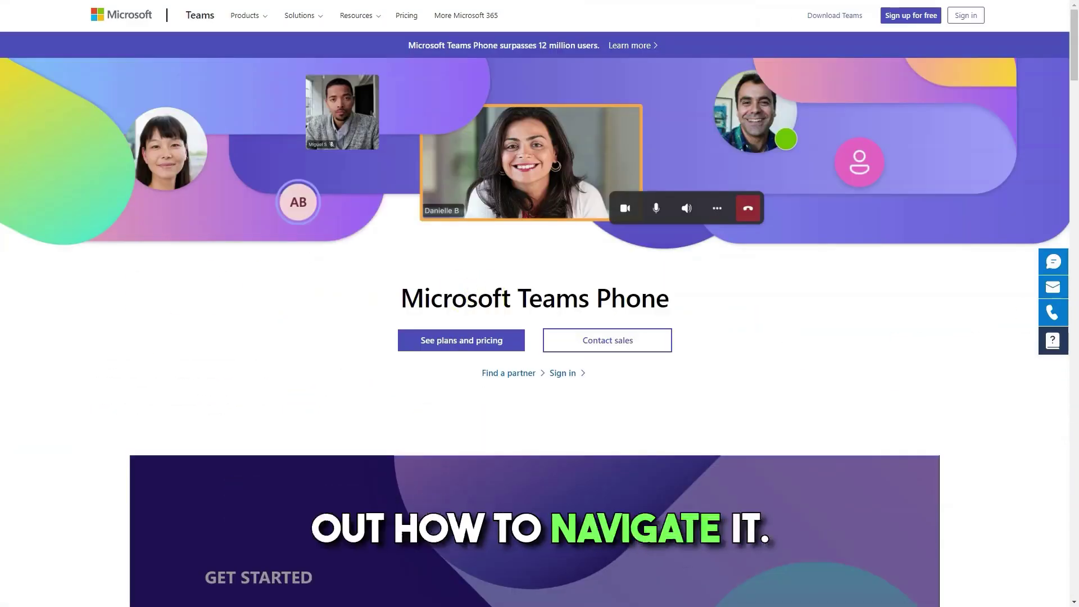
left_click_drag(397, 301, 687, 301)
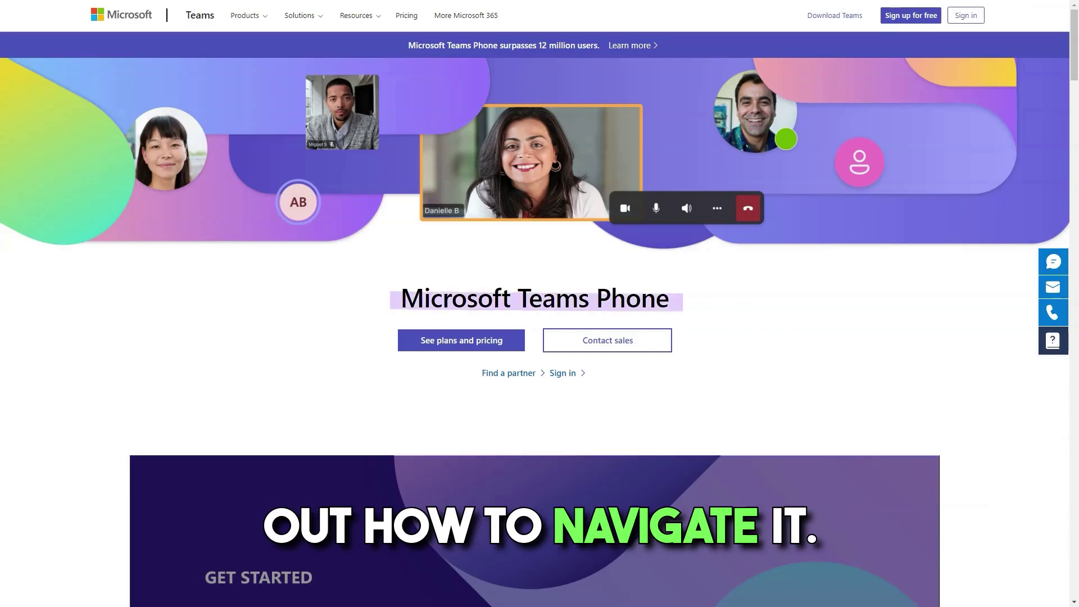
scroll(540, 304, "down", 8)
scroll(540, 303, "down", 5)
scroll(539, 303, "down", 4)
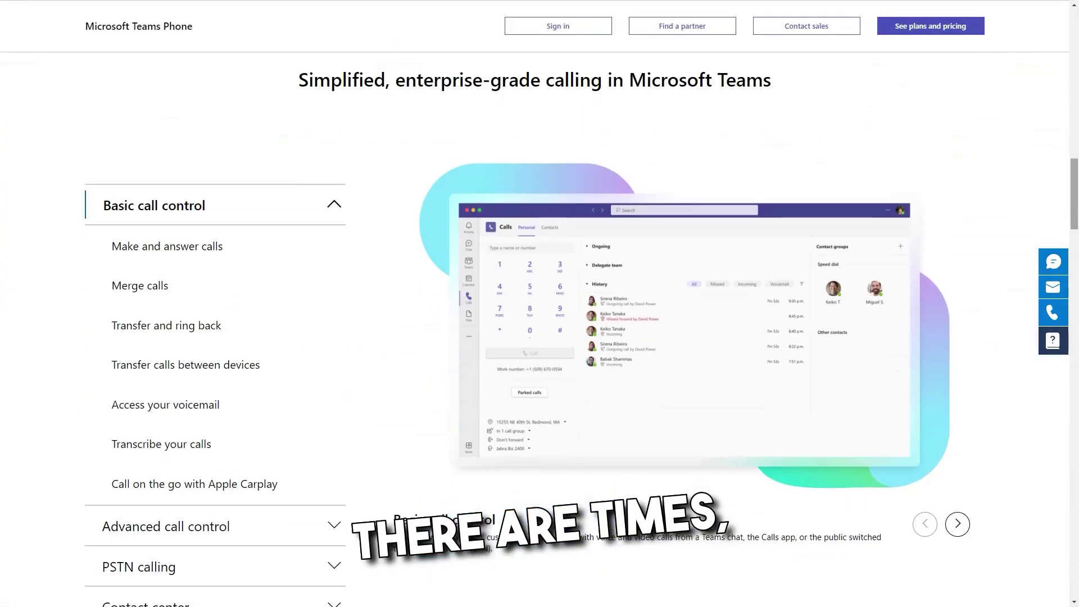
left_click_drag(295, 80, 774, 80)
Step: Browse the Make and answer calls features, from Merge calls through Apple CarPlay calling
left_click(333, 205)
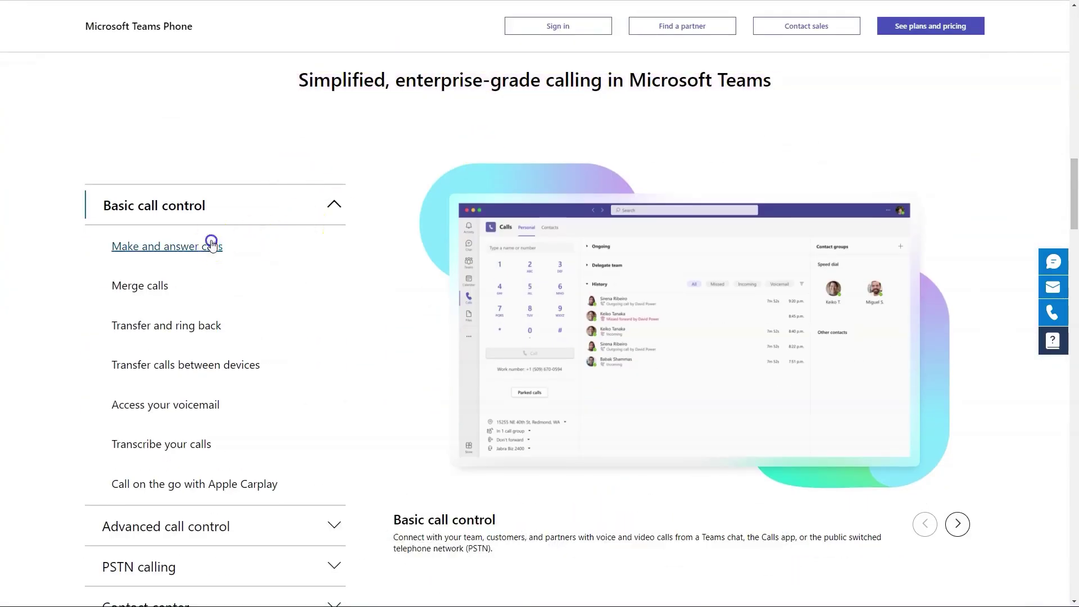
left_click(141, 285)
left_click(167, 325)
left_click(185, 364)
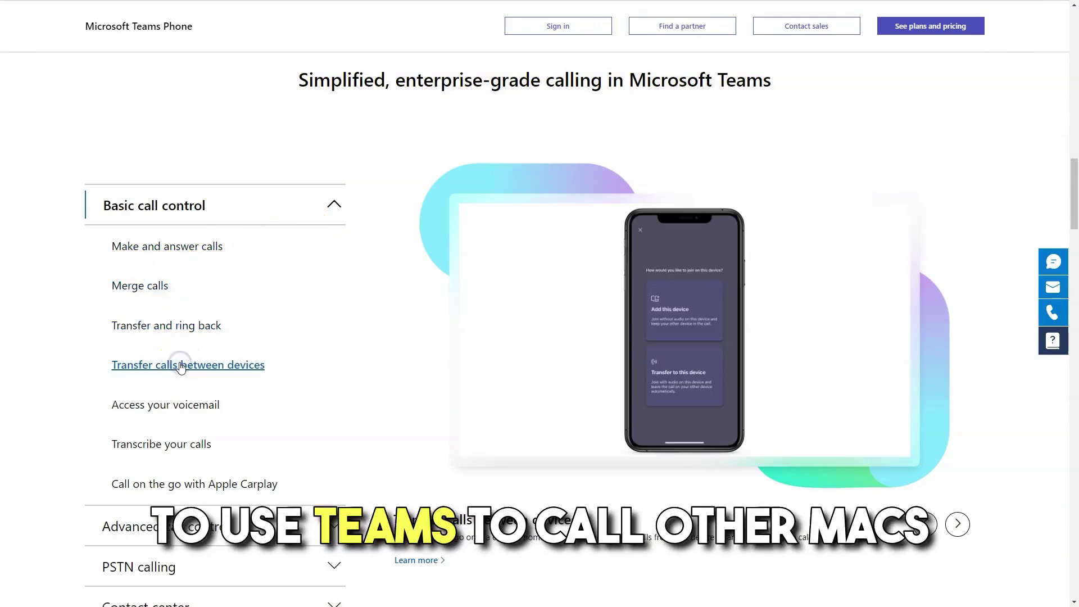
left_click(166, 404)
left_click(163, 443)
left_click(195, 483)
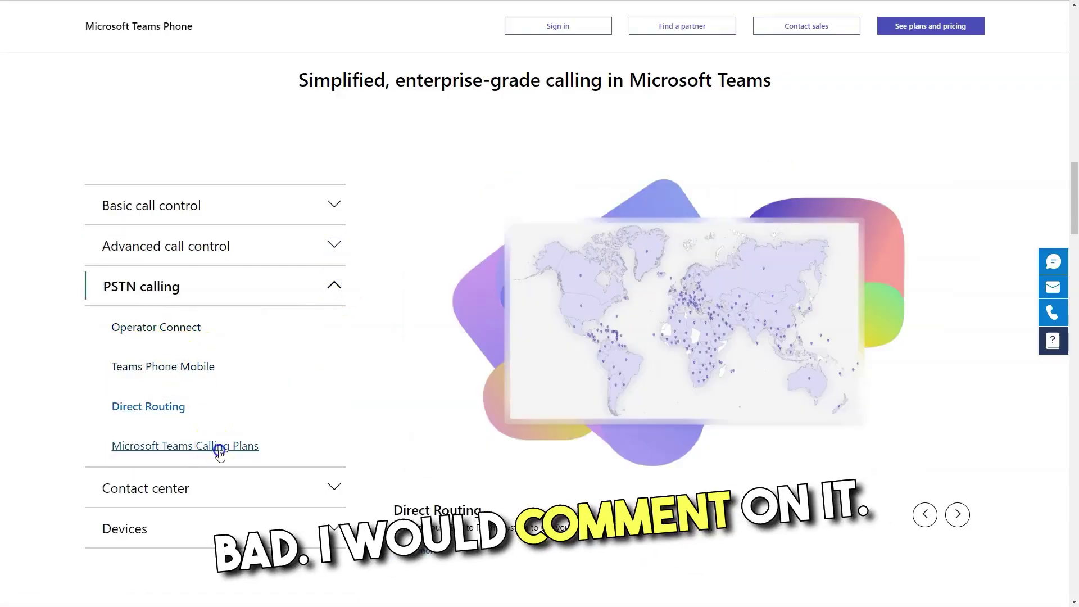
left_click(333, 286)
Step: Expand PSTN calling, Contact center partner integrations and Devices Headsets and Speakerphones
left_click(332, 327)
left_click(198, 407)
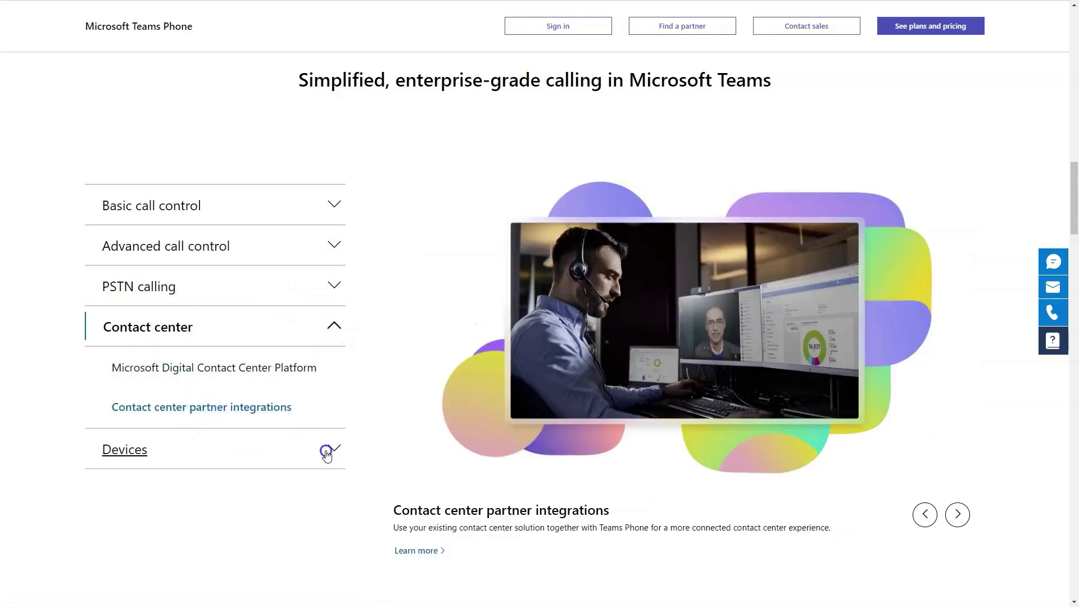
left_click(332, 448)
left_click(135, 448)
left_click(150, 487)
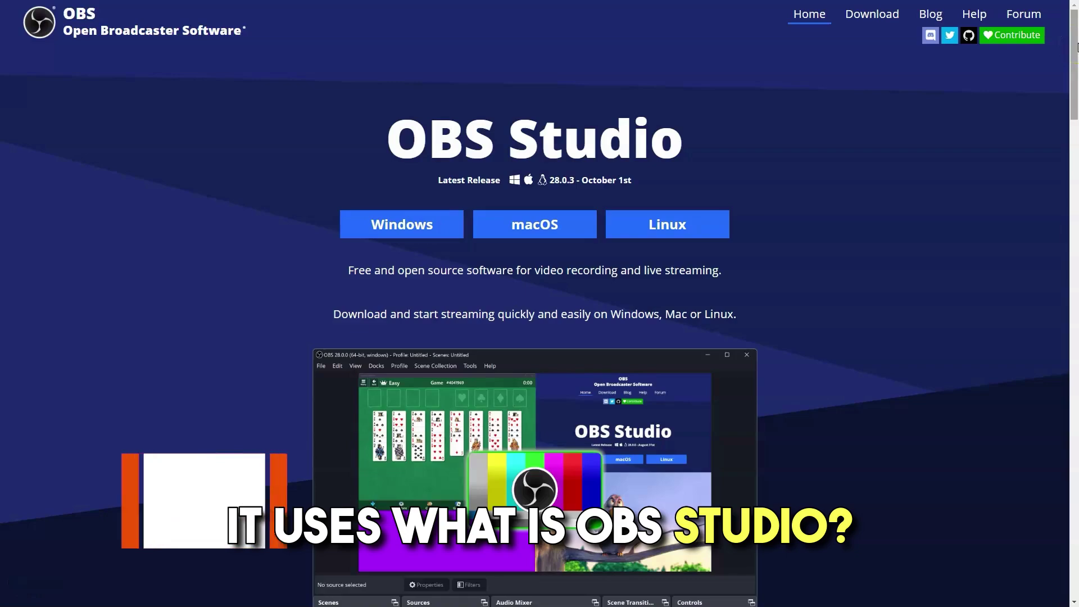
left_click_drag(1075, 28, 1076, 255)
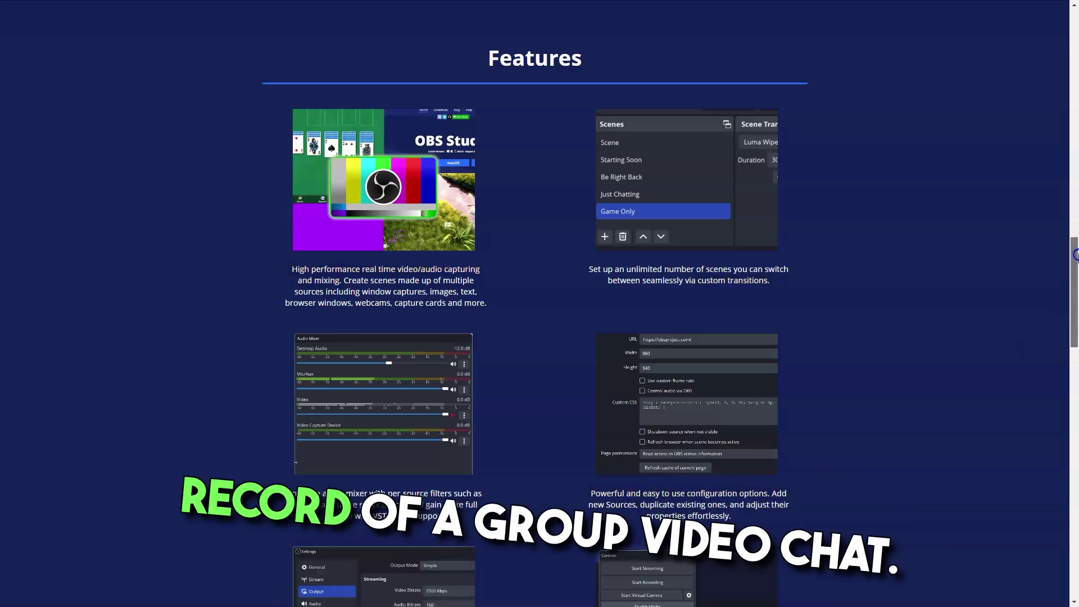
left_click_drag(1072, 263, 1074, 351)
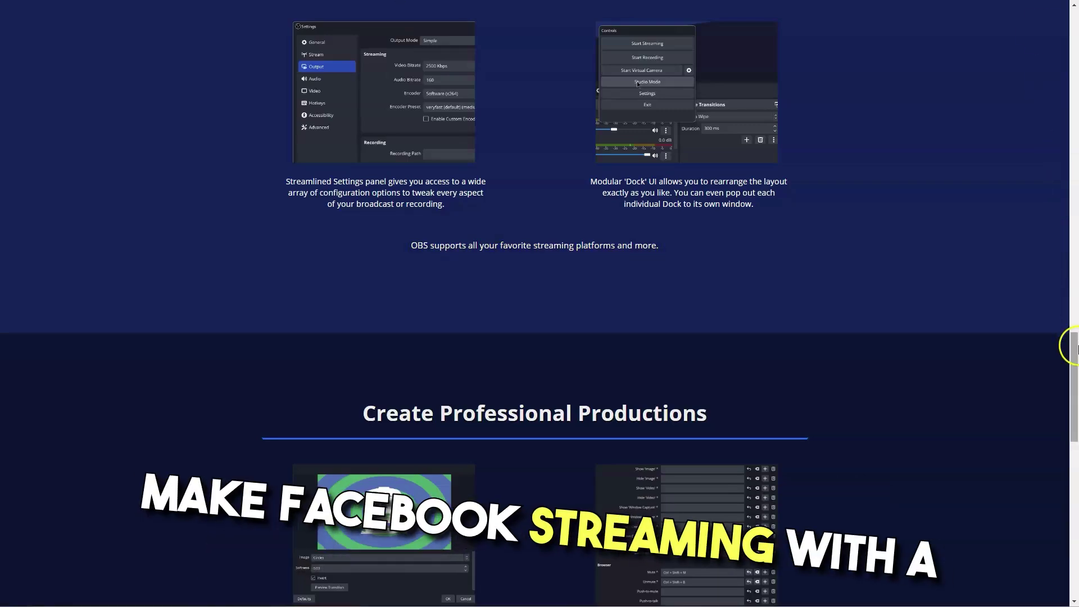
left_click_drag(1072, 339, 1075, 412)
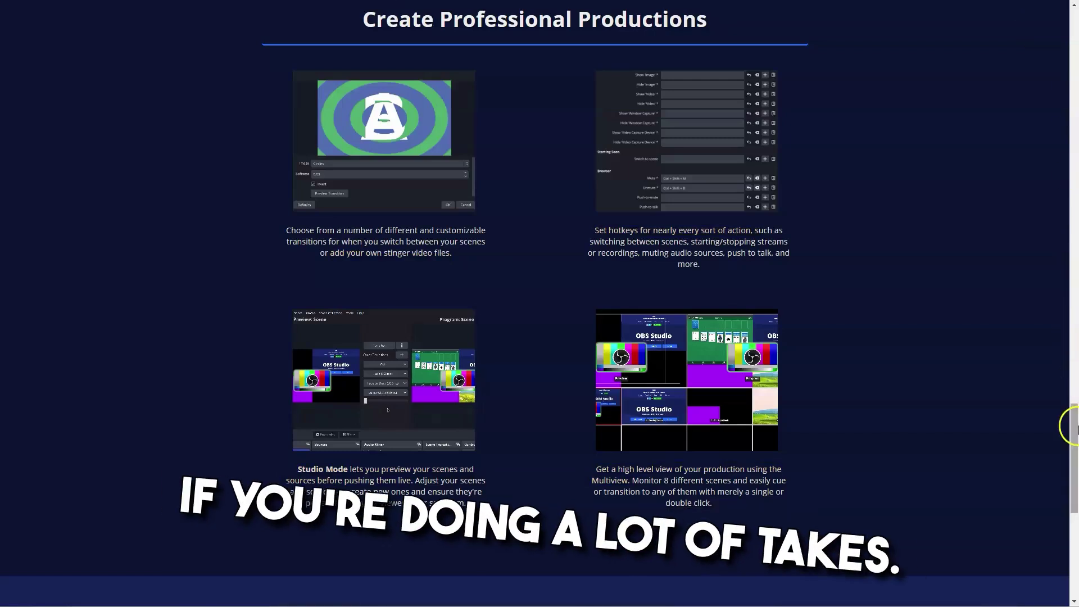
left_click_drag(1071, 421, 1074, 503)
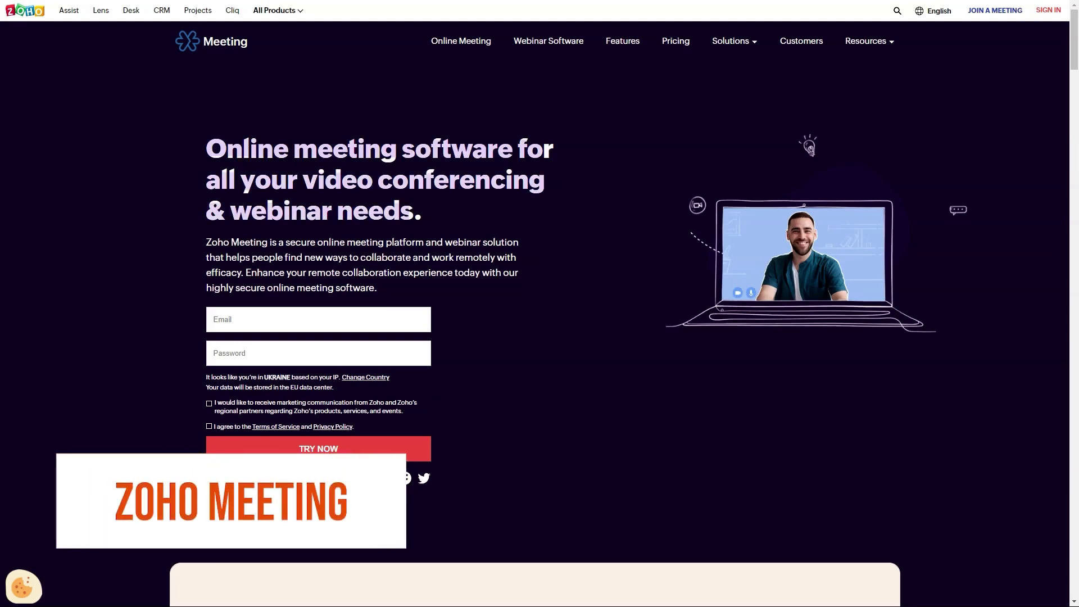
scroll(540, 338, "down", 8)
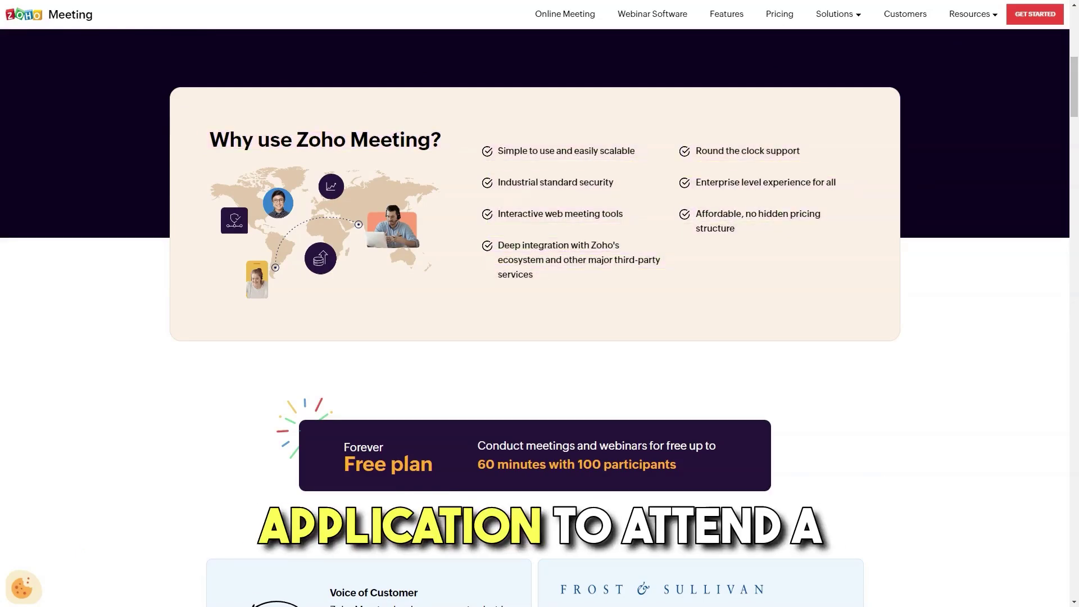
scroll(540, 304, "down", 5)
scroll(540, 304, "down", 3)
scroll(540, 303, "down", 5)
scroll(540, 304, "down", 2)
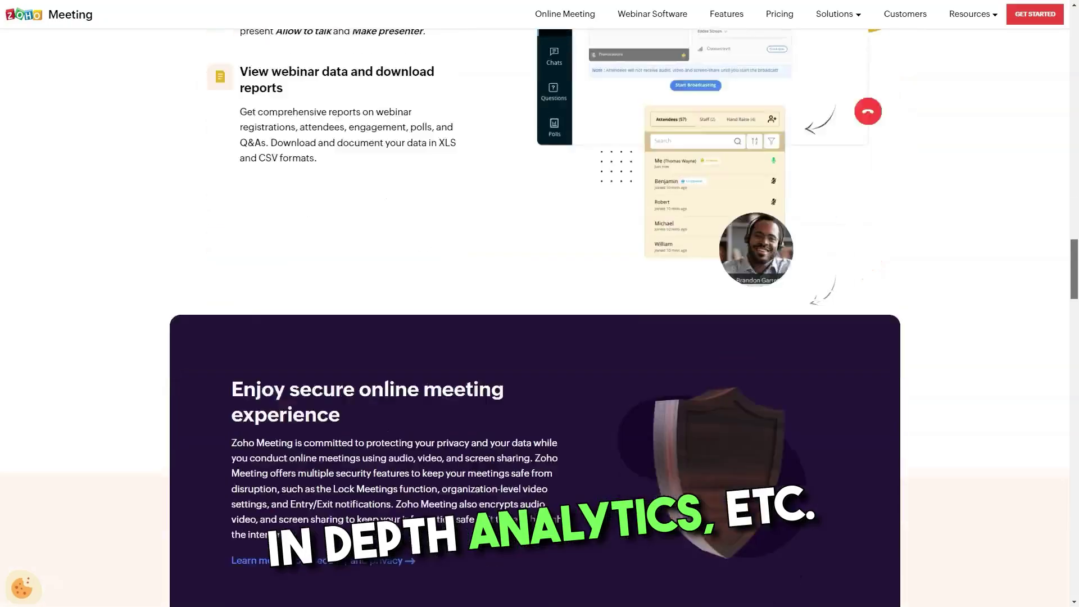
scroll(790, 144, "down", 5)
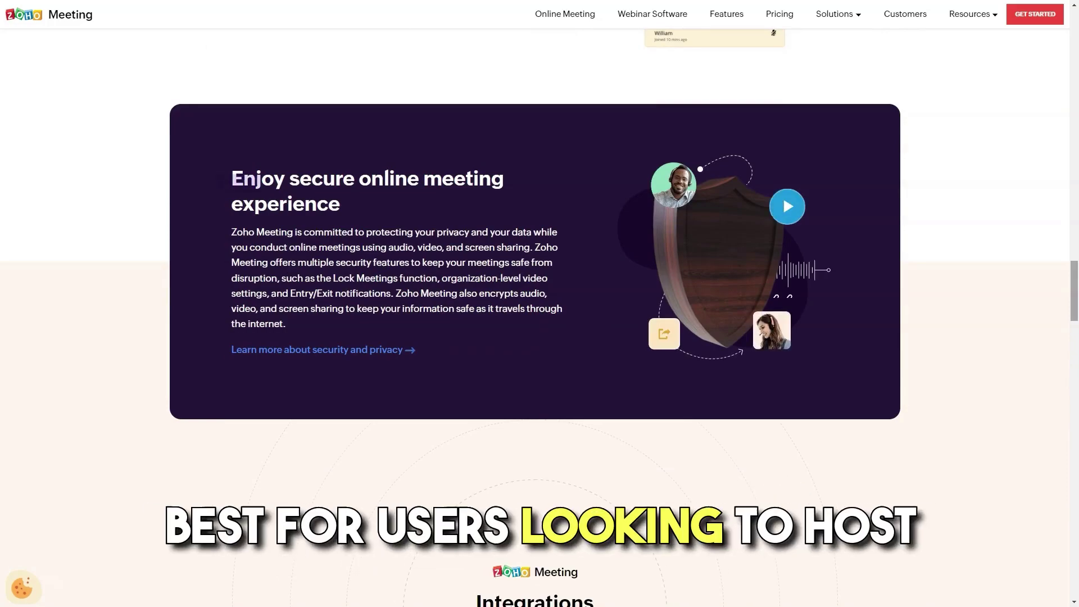
scroll(540, 304, "down", 5)
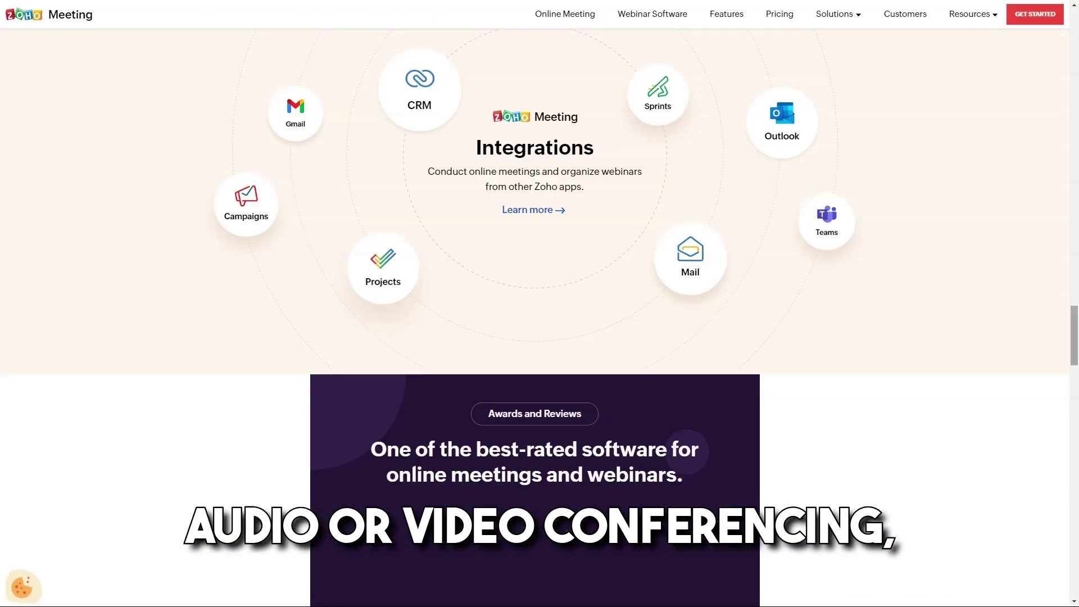
scroll(540, 303, "down", 5)
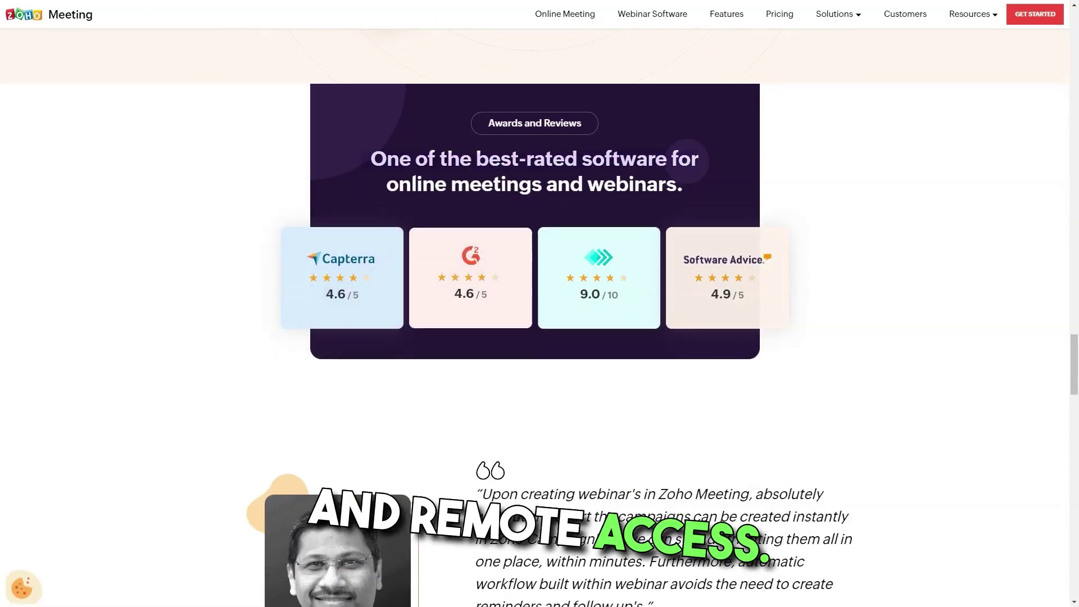
scroll(540, 303, "down", 5)
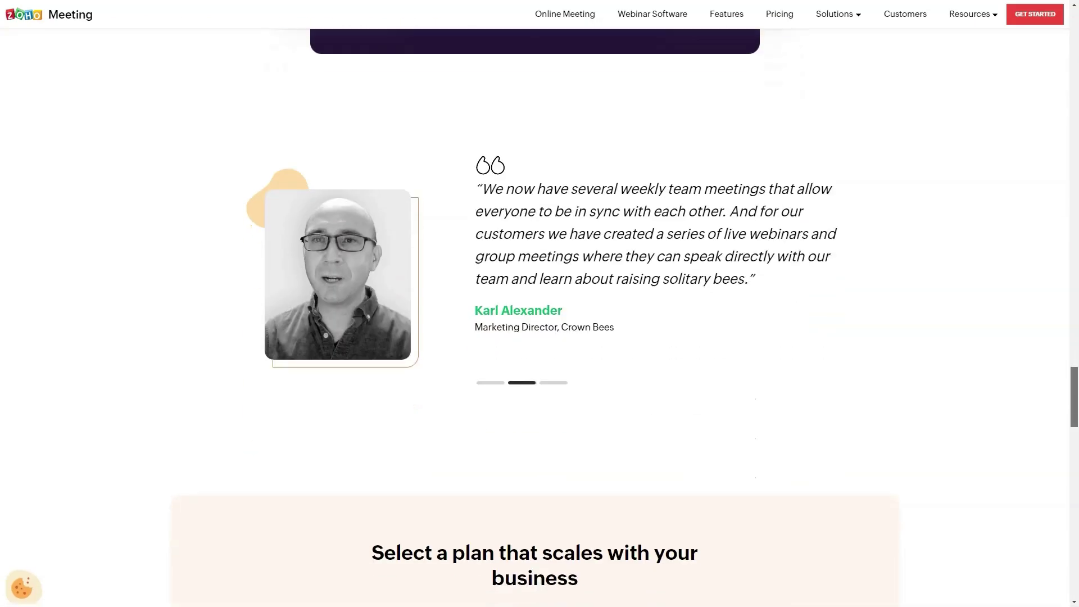
scroll(539, 304, "down", 5)
scroll(540, 303, "down", 5)
scroll(540, 304, "down", 5)
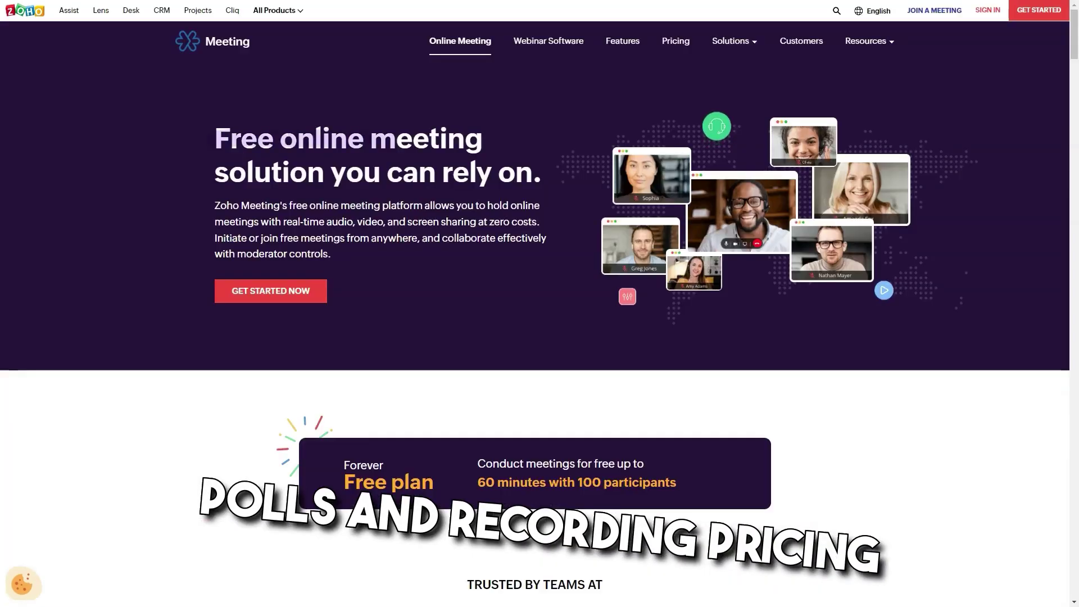
scroll(540, 304, "down", 2)
scroll(540, 304, "down", 5)
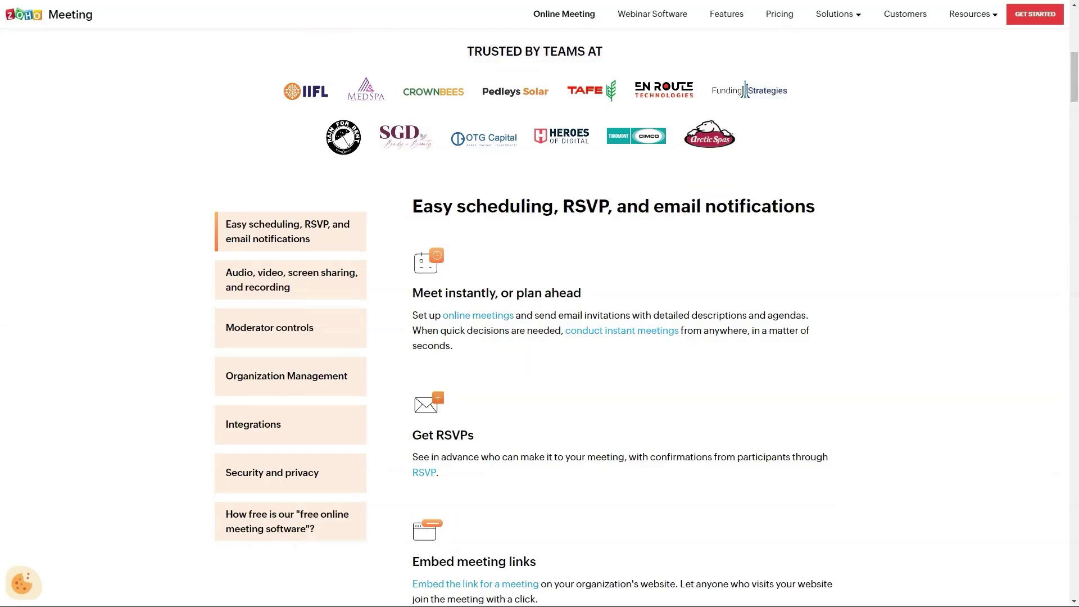
scroll(540, 303, "down", 3)
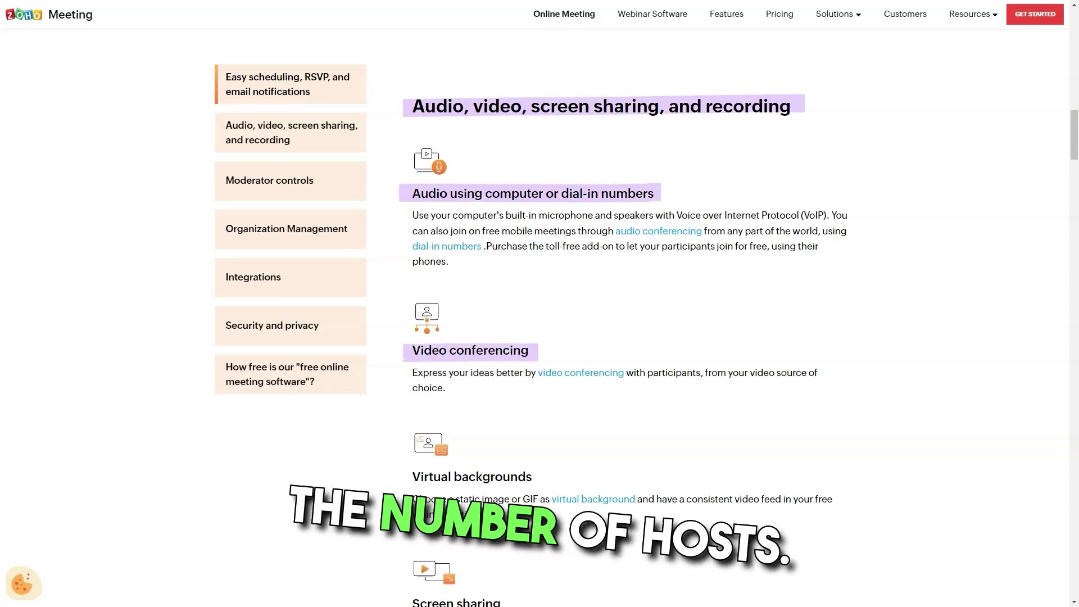
scroll(540, 338, "down", 3)
scroll(540, 338, "down", 4)
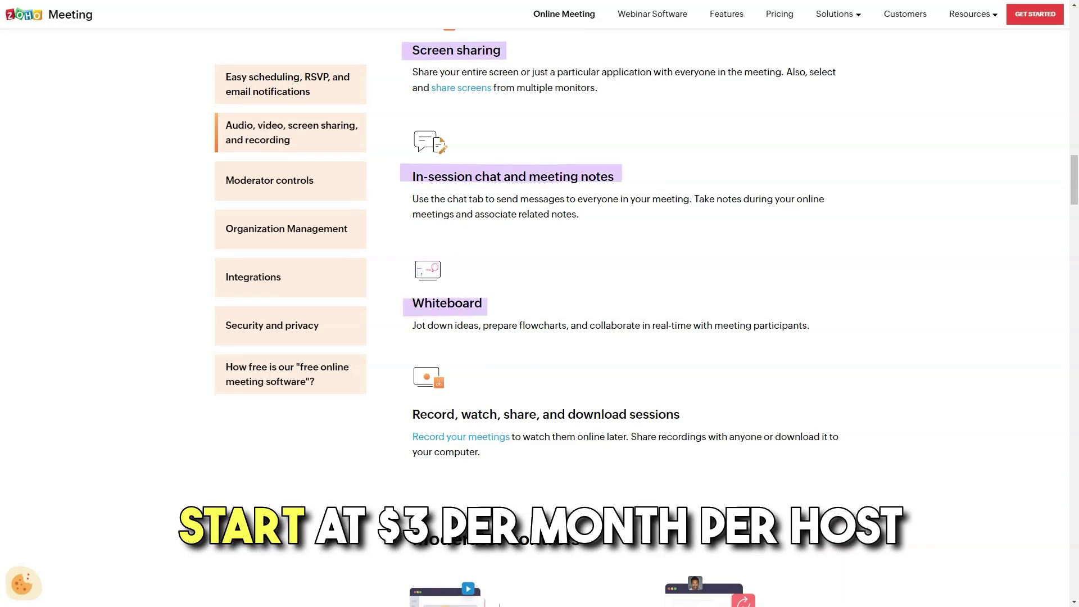
scroll(540, 337, "down", 5)
scroll(541, 337, "down", 1)
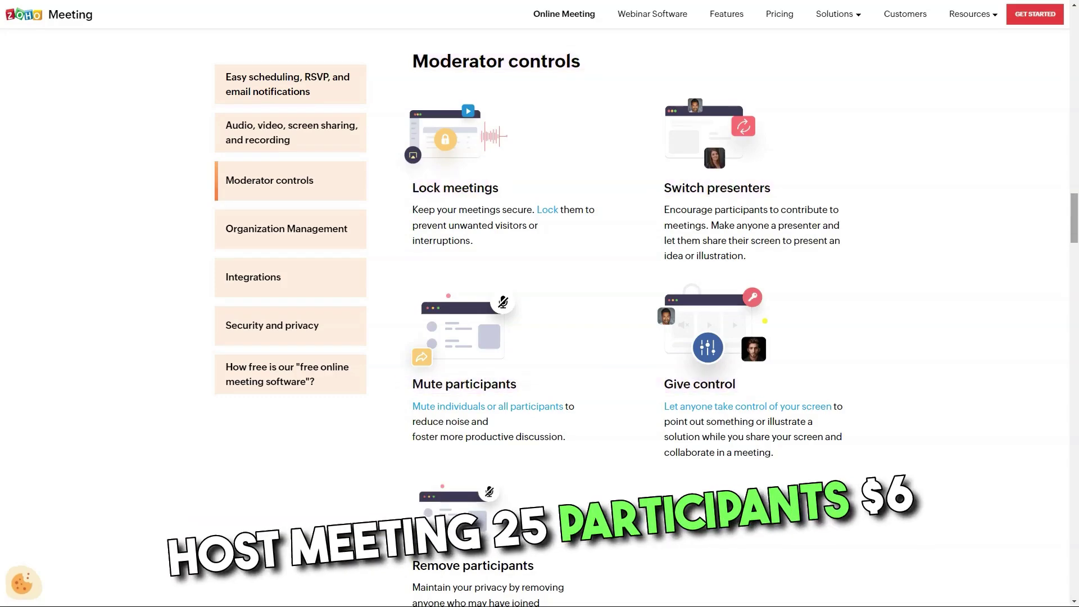
scroll(540, 337, "down", 5)
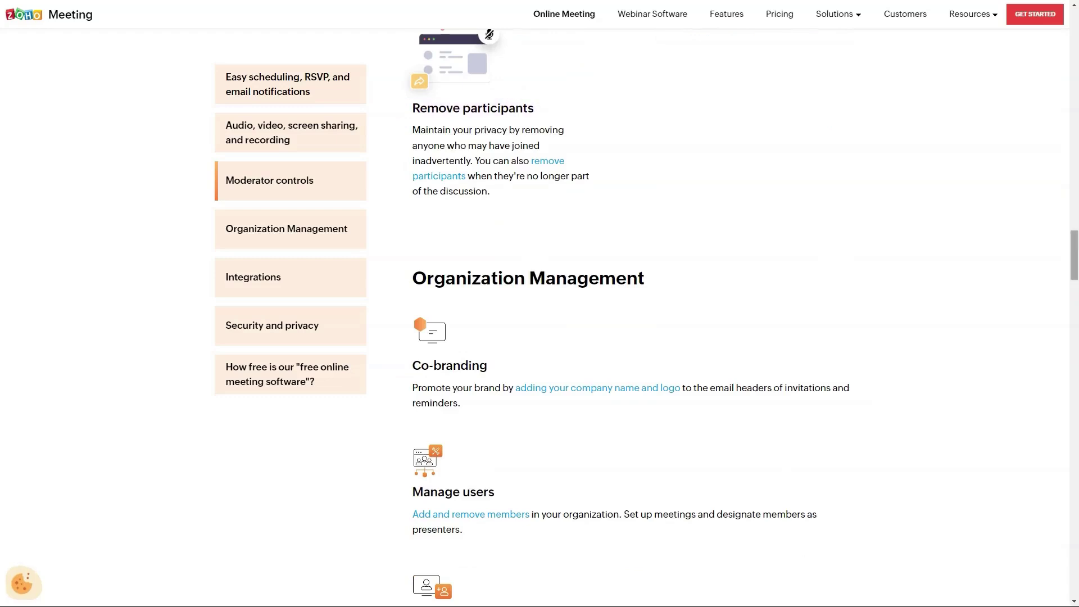
scroll(540, 337, "down", 3)
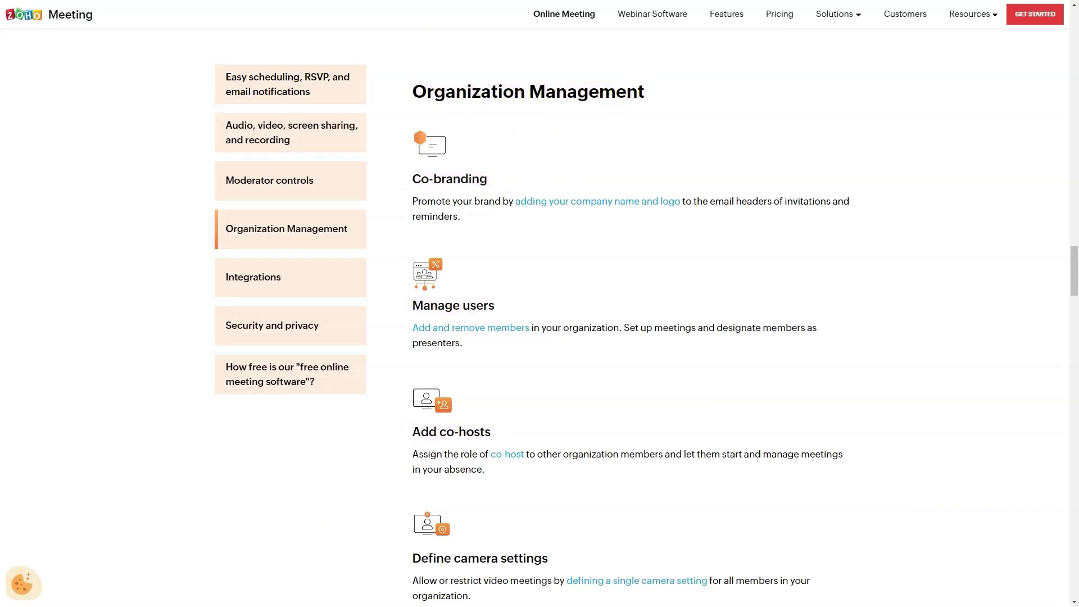
scroll(540, 337, "down", 5)
scroll(540, 337, "down", 2)
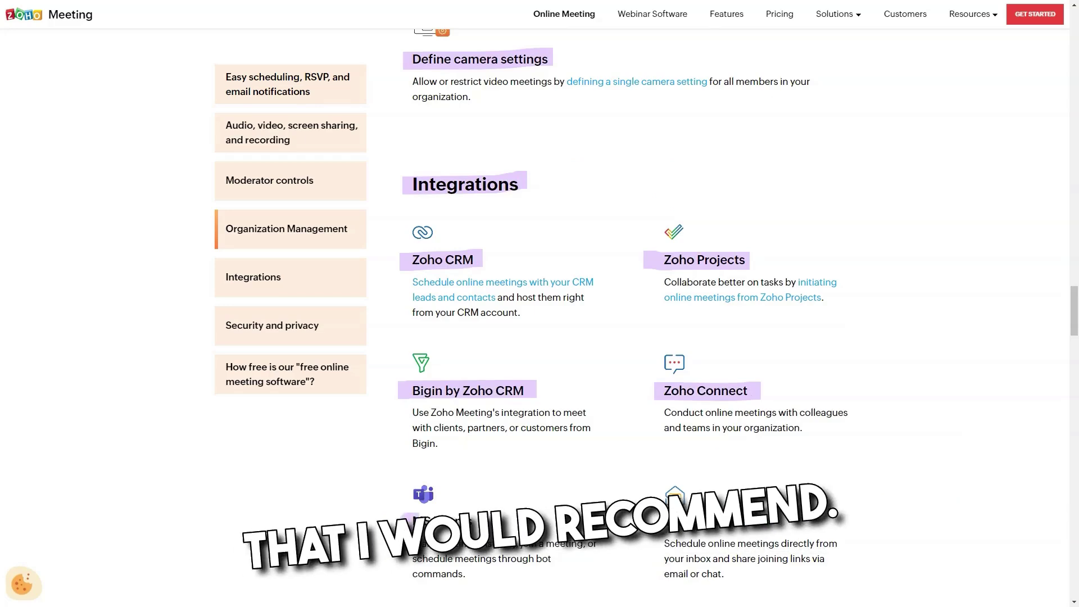
scroll(641, 337, "down", 8)
scroll(641, 337, "down", 3)
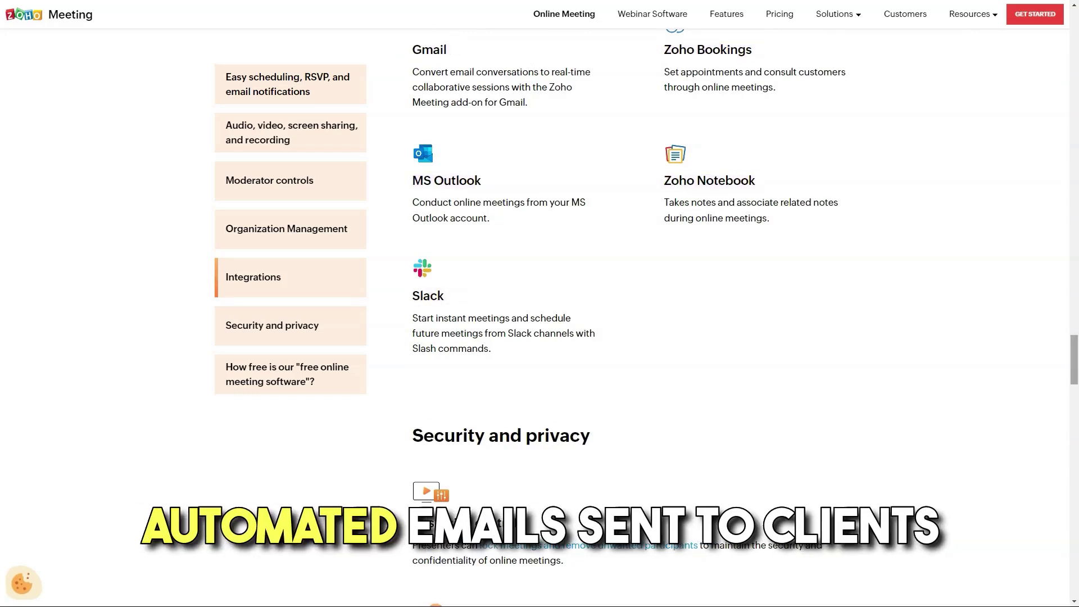
scroll(642, 337, "down", 4)
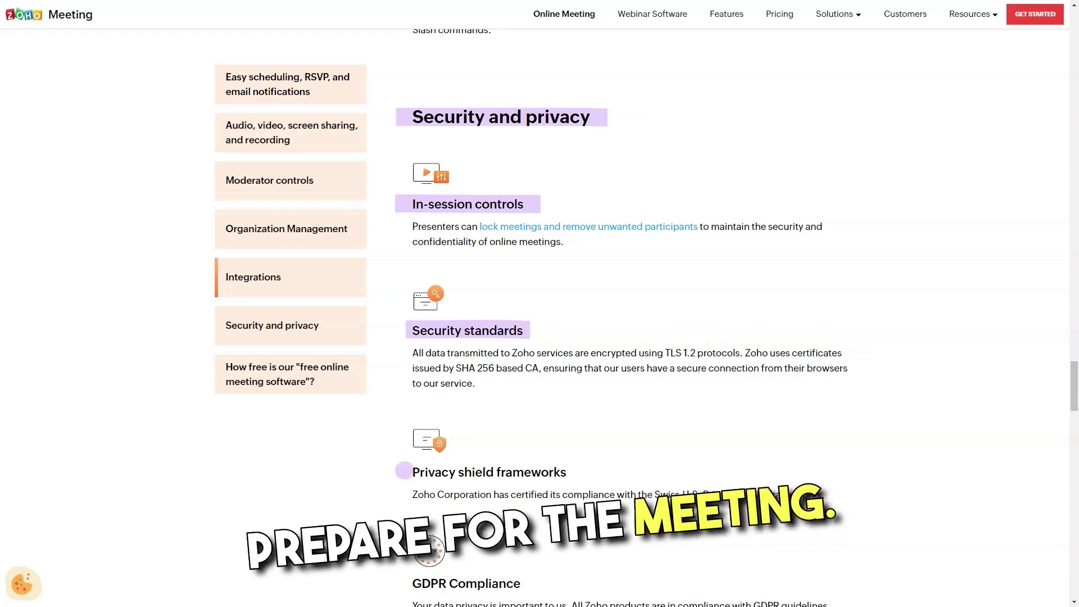
scroll(641, 337, "down", 3)
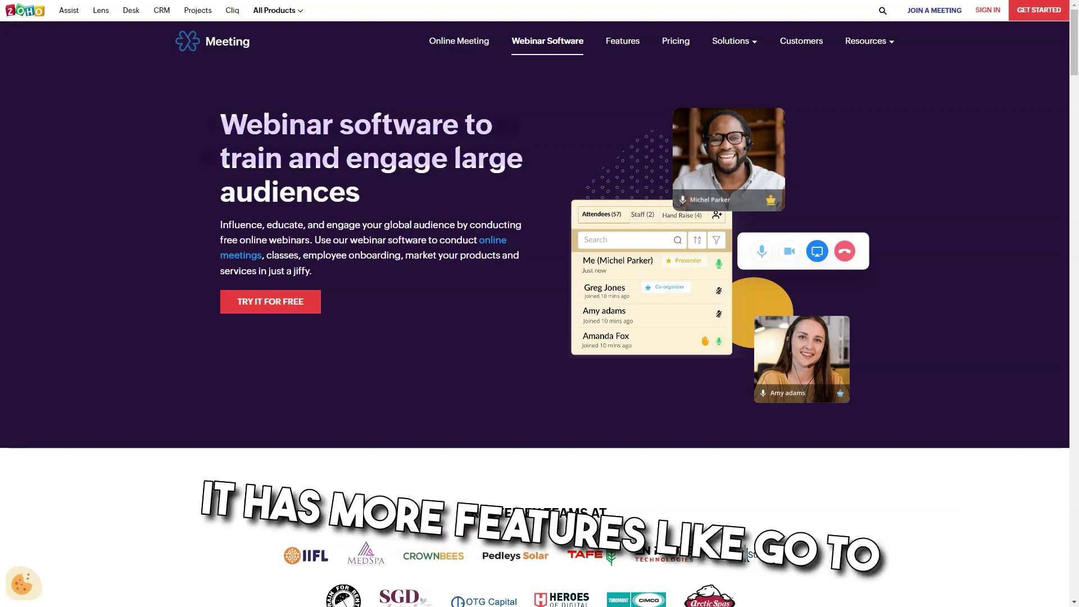
scroll(540, 303, "down", 8)
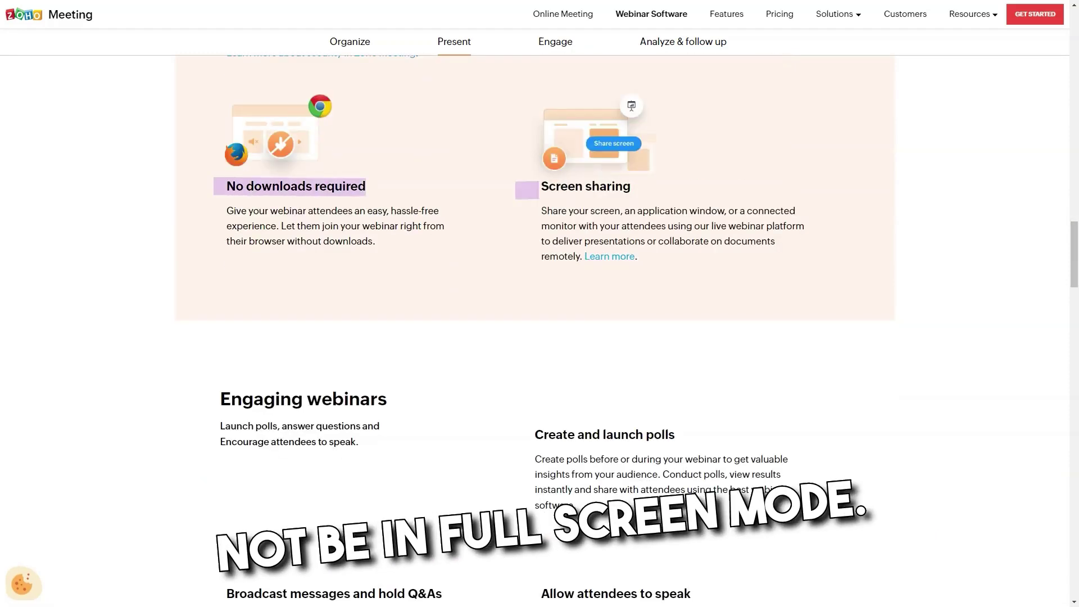
scroll(540, 304, "down", 3)
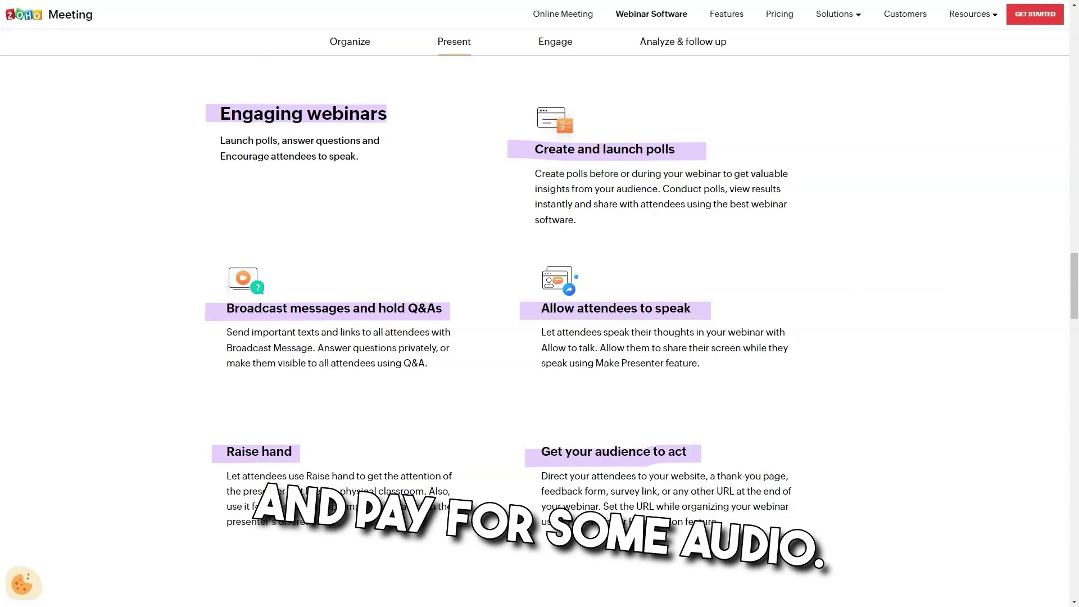
scroll(540, 338, "down", 5)
scroll(540, 338, "down", 5)
scroll(540, 338, "down", 5)
scroll(540, 337, "down", 5)
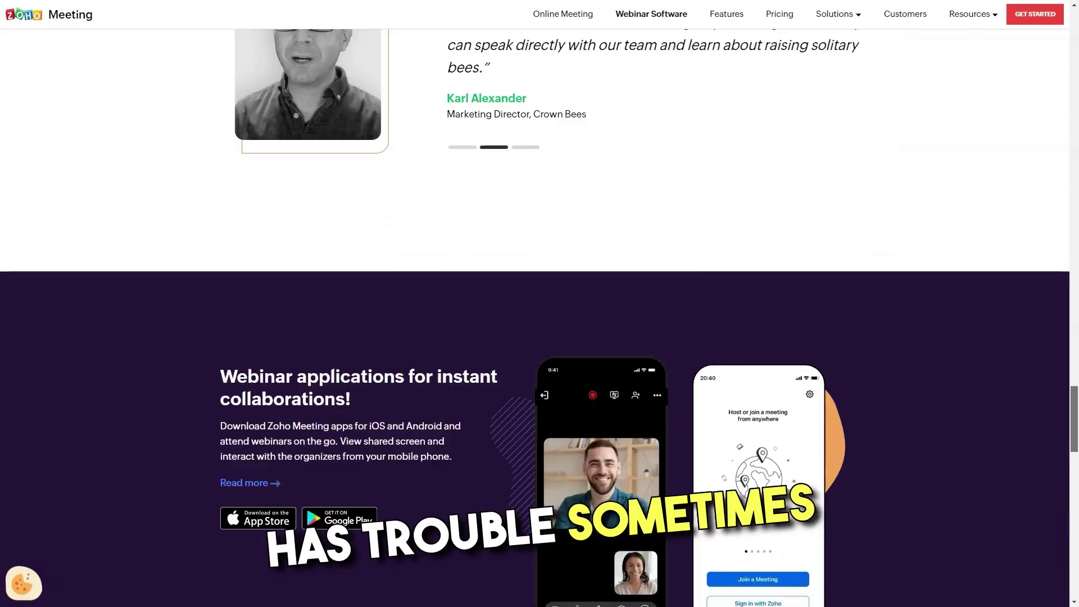
scroll(540, 337, "down", 6)
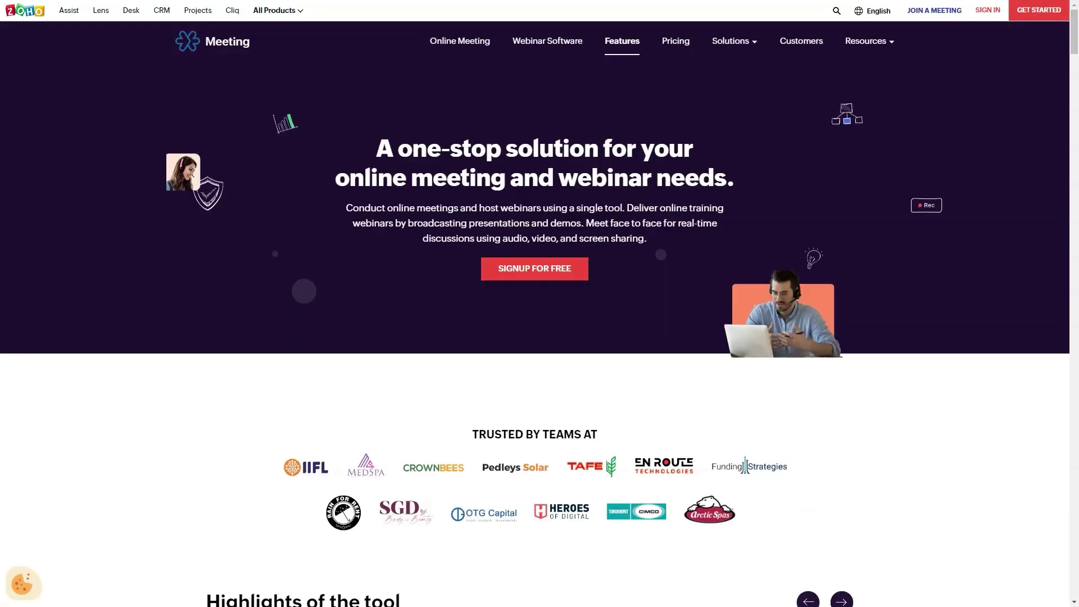
scroll(540, 337, "down", 5)
scroll(540, 337, "down", 5)
scroll(541, 337, "down", 4)
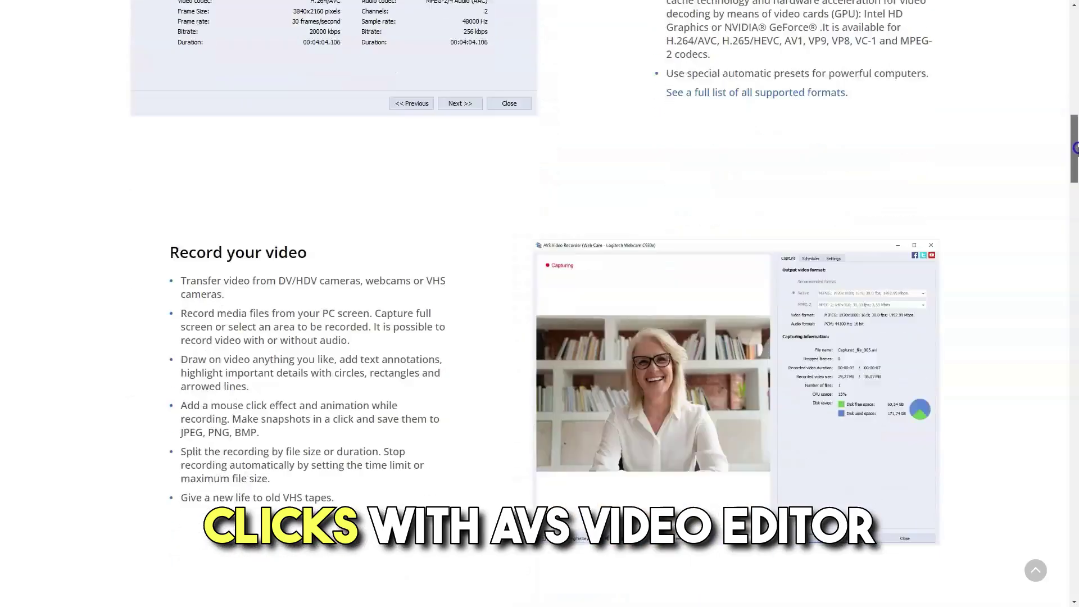
left_click_drag(1075, 150, 1075, 158)
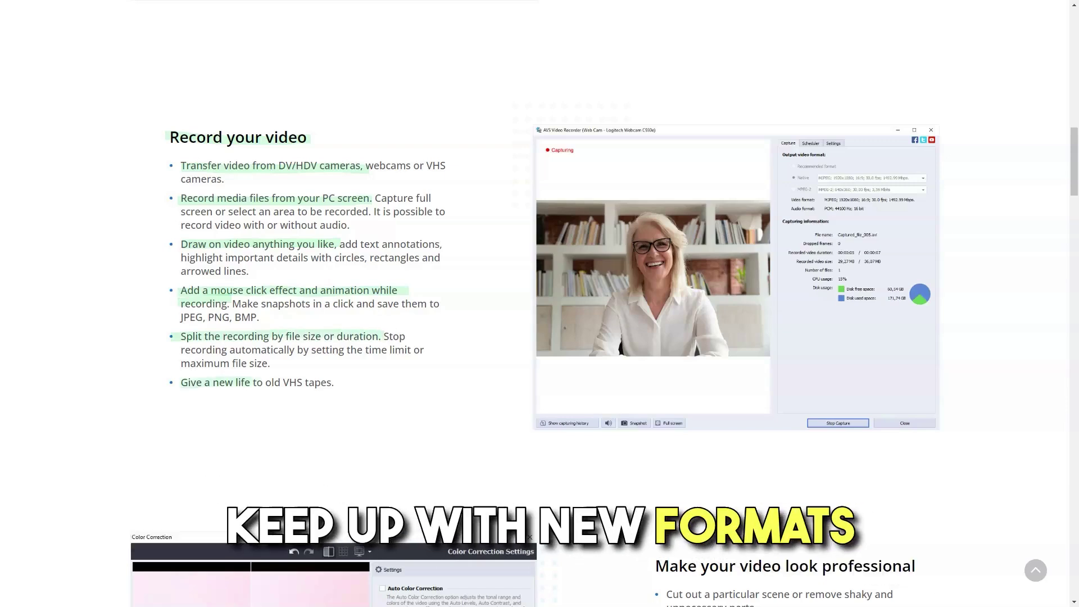
Step: Clear the recording-features selection, then highlight the Import images and personal/corporate slideshow phrases
left_click(325, 395)
scroll(541, 338, "down", 5)
scroll(540, 337, "down", 3)
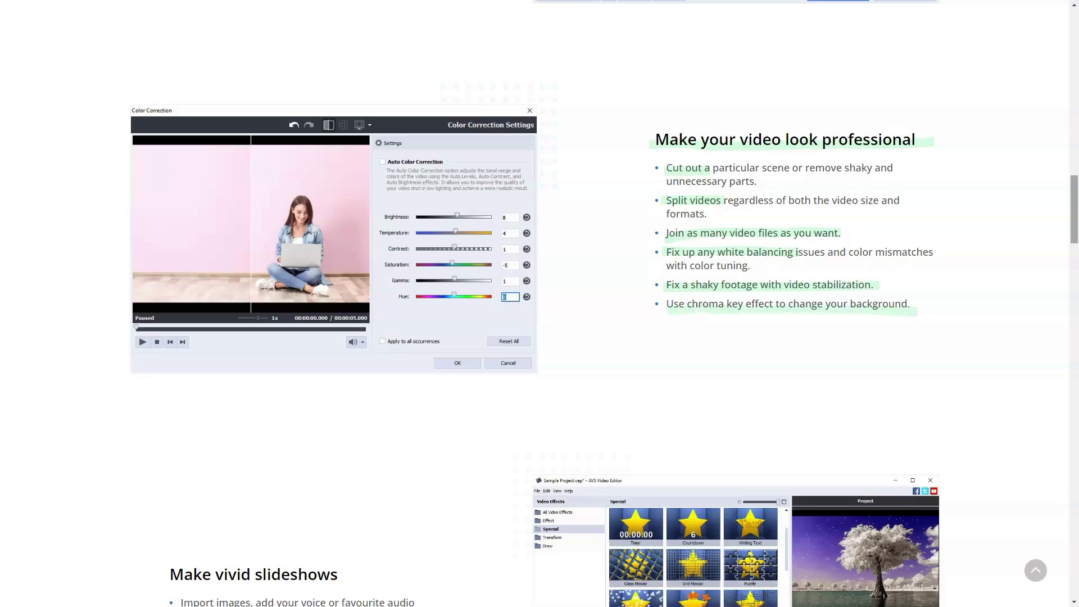
scroll(540, 304, "down", 4)
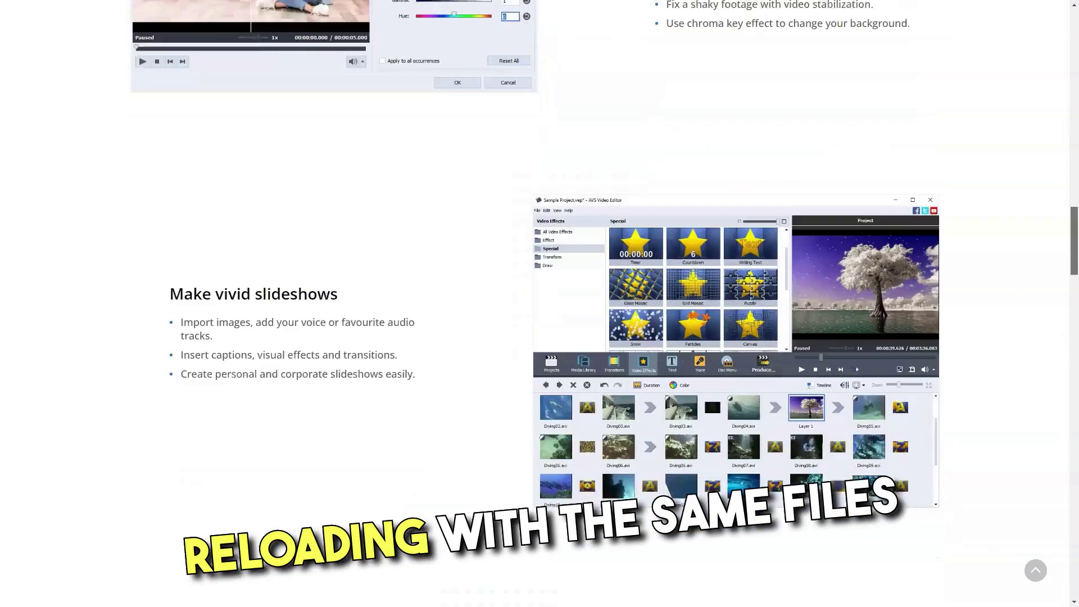
scroll(540, 303, "down", 2)
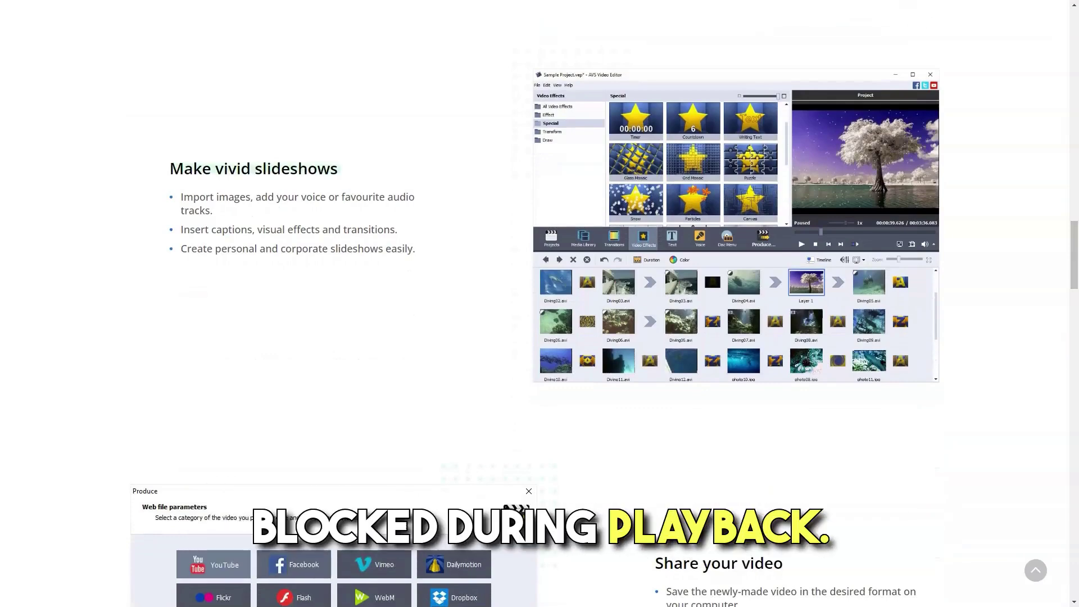
left_click_drag(180, 197, 245, 197)
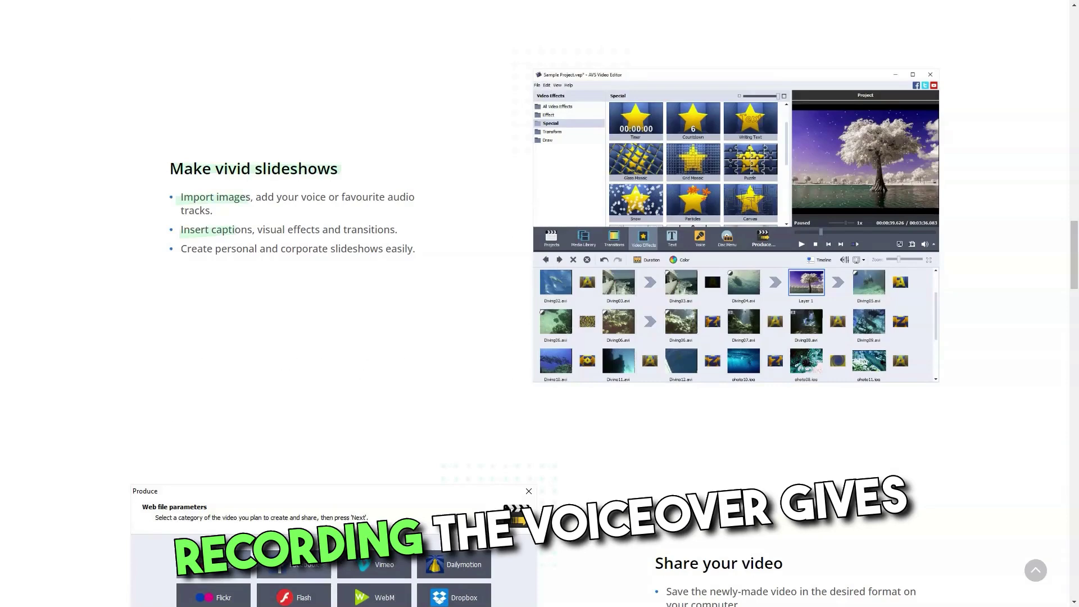
left_click_drag(181, 249, 329, 248)
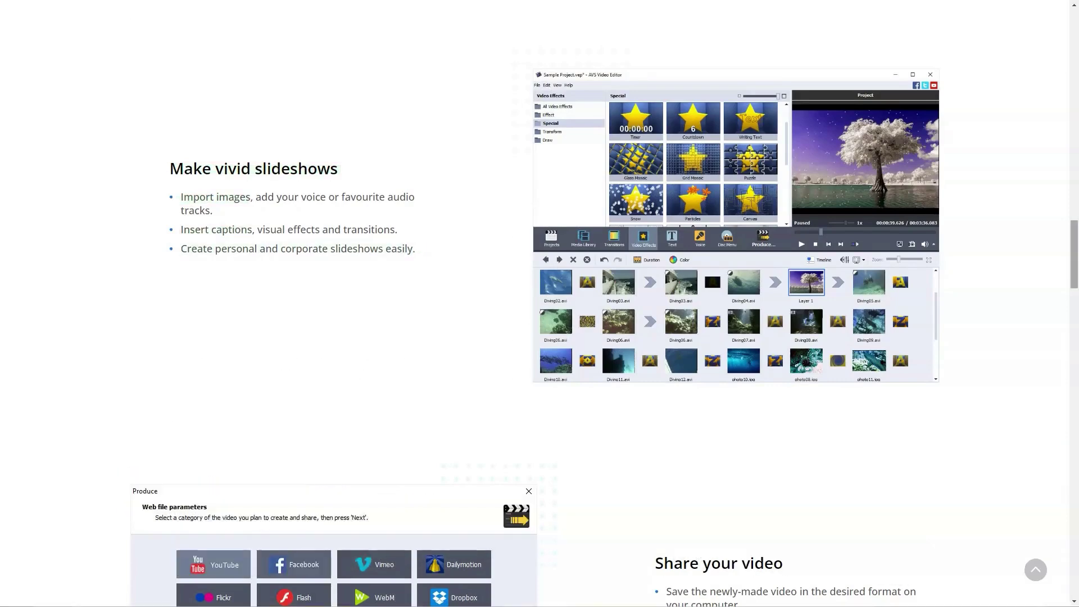
scroll(540, 304, "down", 5)
scroll(539, 304, "down", 5)
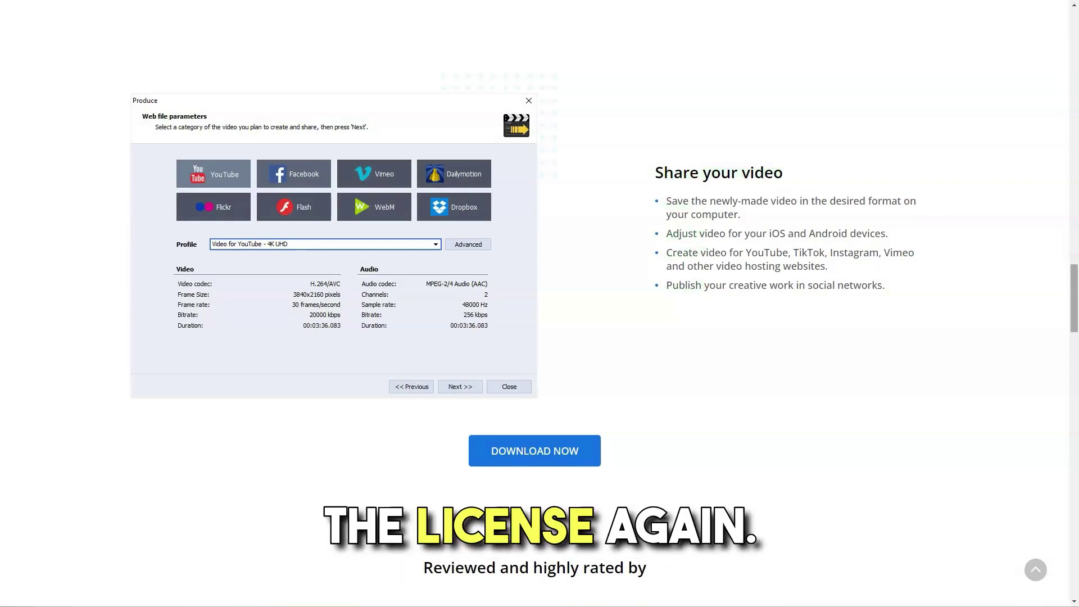
scroll(540, 304, "down", 5)
scroll(540, 305, "down", 5)
scroll(540, 304, "down", 5)
scroll(540, 304, "down", 5)
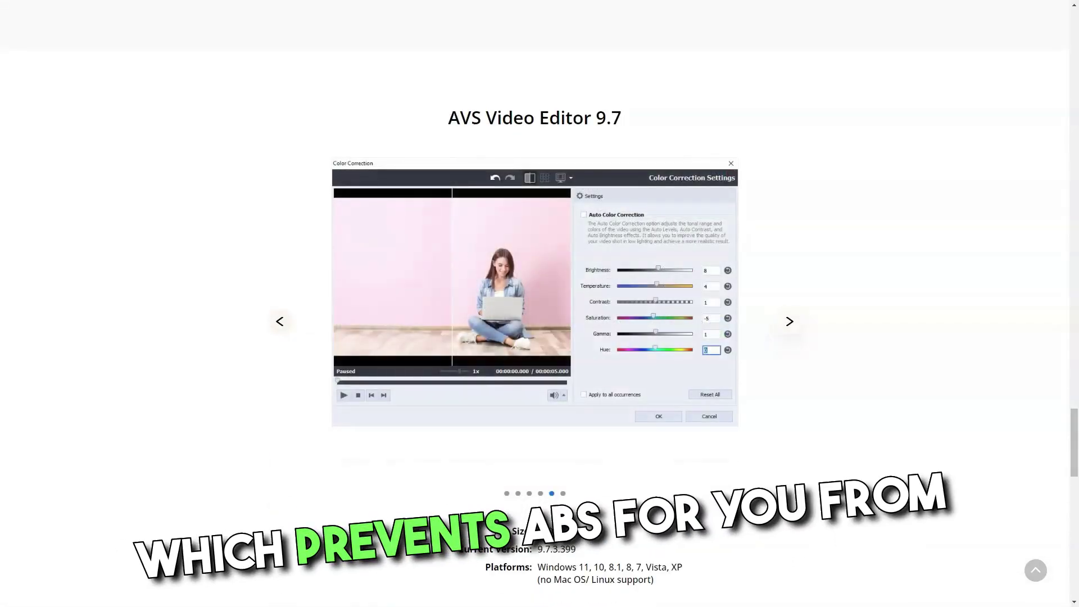